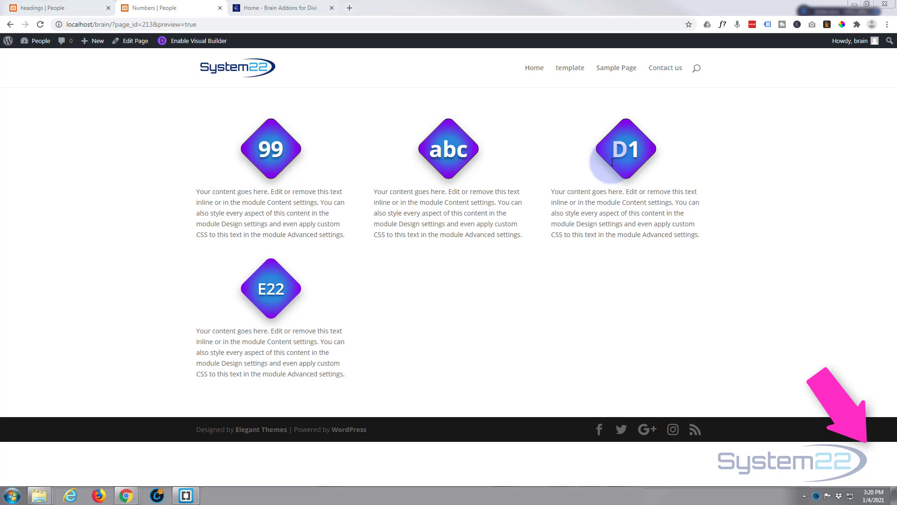
Review the Brain Addons home page, the Numbers page and the finished headings example page.
click(289, 7)
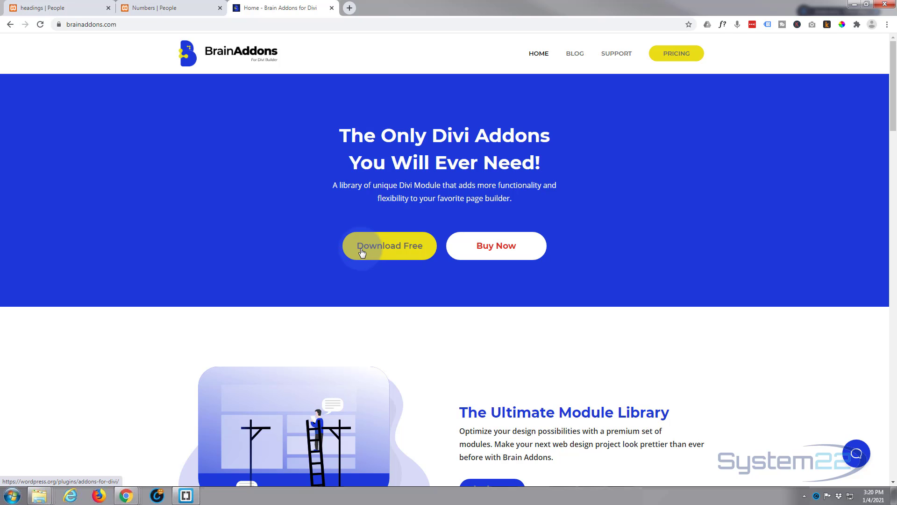
click(135, 7)
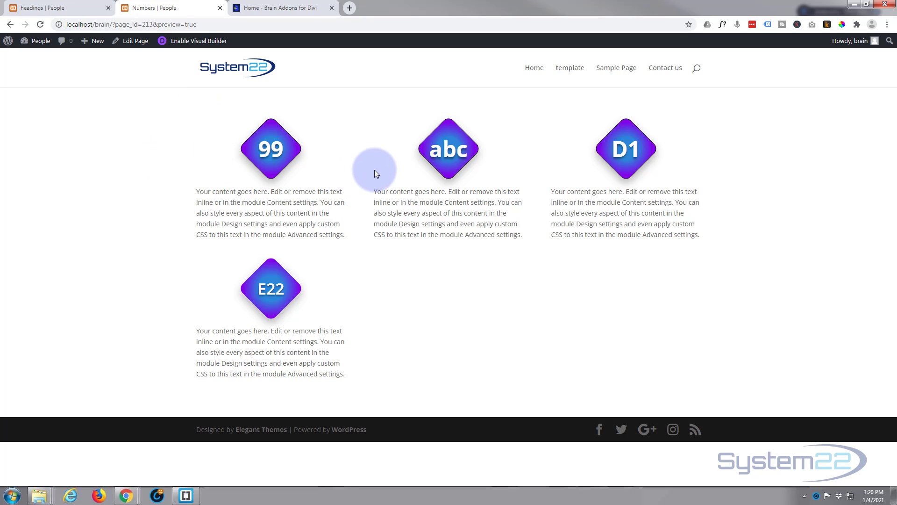
click(55, 9)
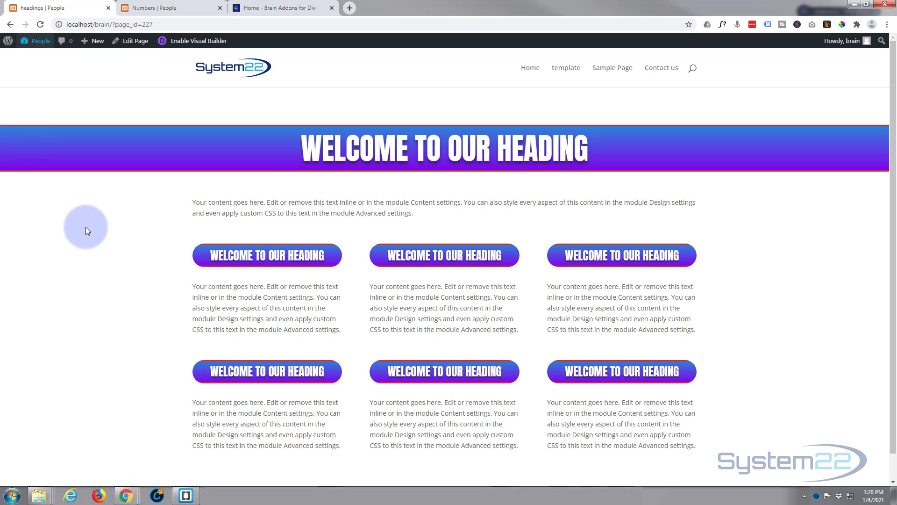
scroll(86, 226, down, 2)
scroll(86, 227, up, 2)
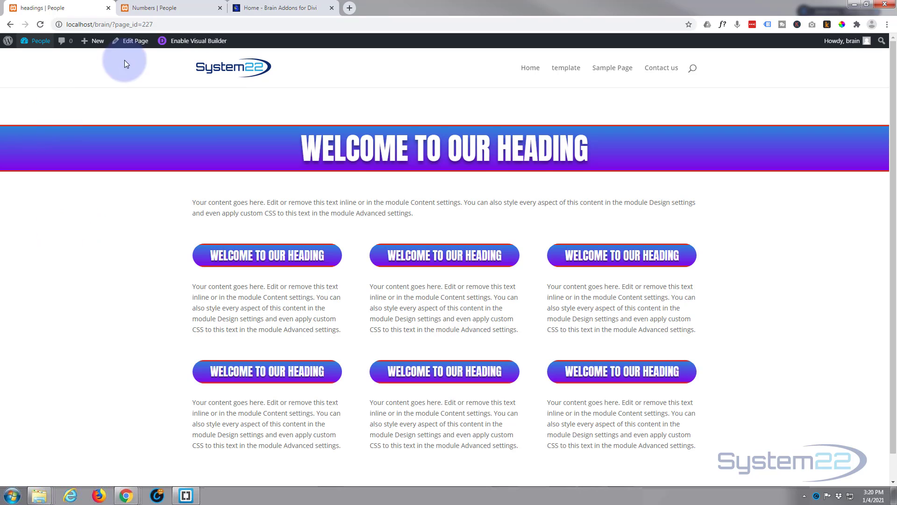
Create a new page titled "welcome" and start building it from scratch with the Divi Builder.
mouse_move(96, 46)
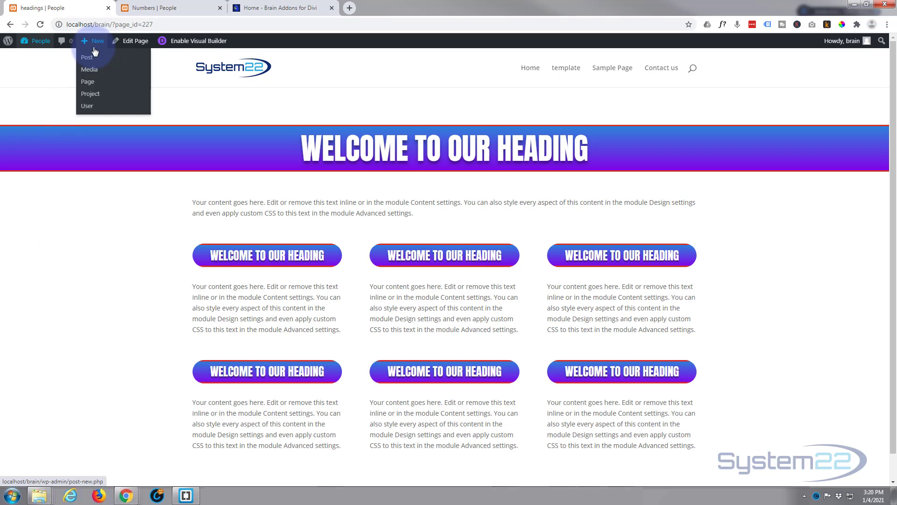
click(88, 82)
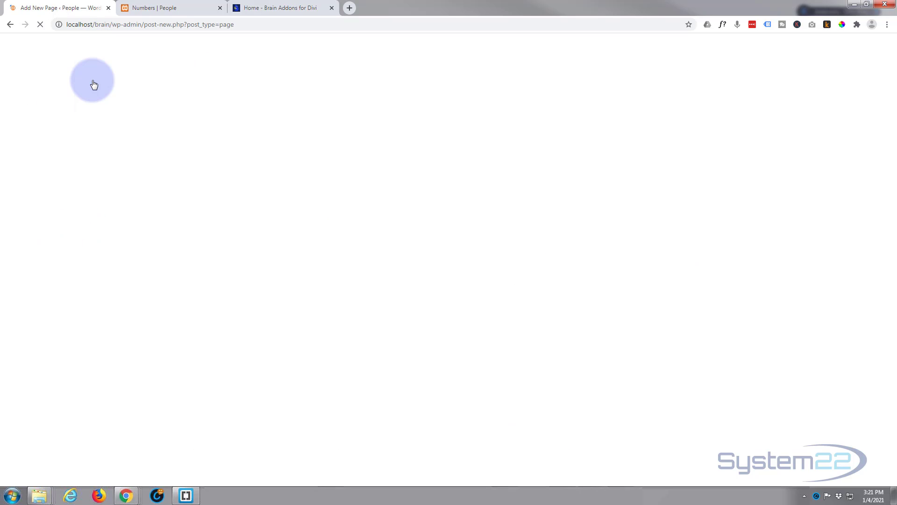
text(welcome)
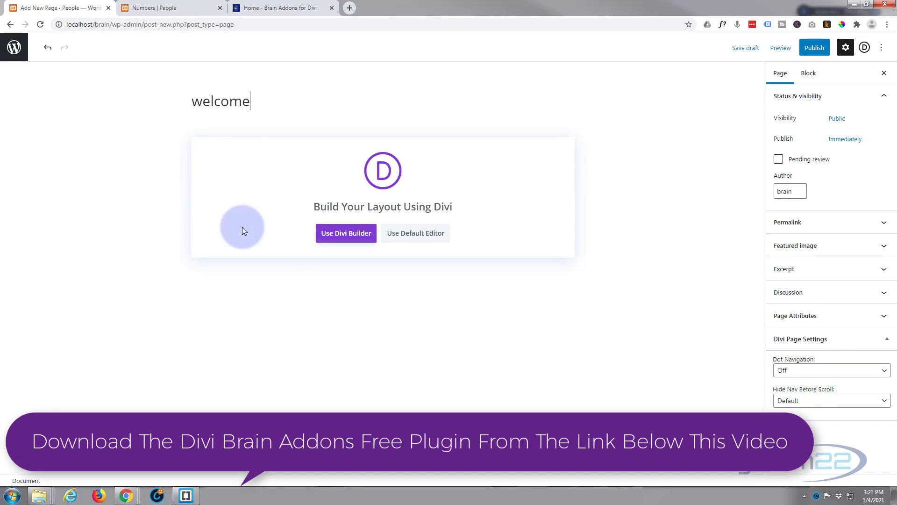
click(338, 234)
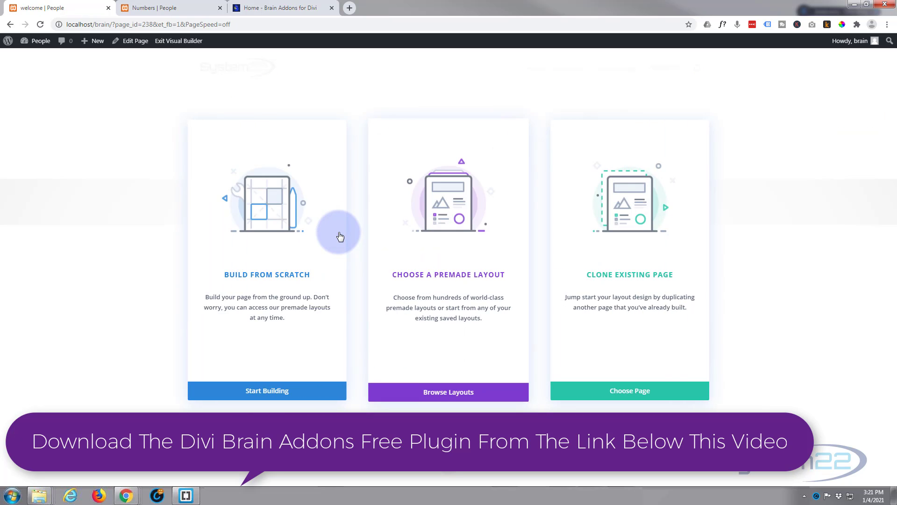
click(274, 392)
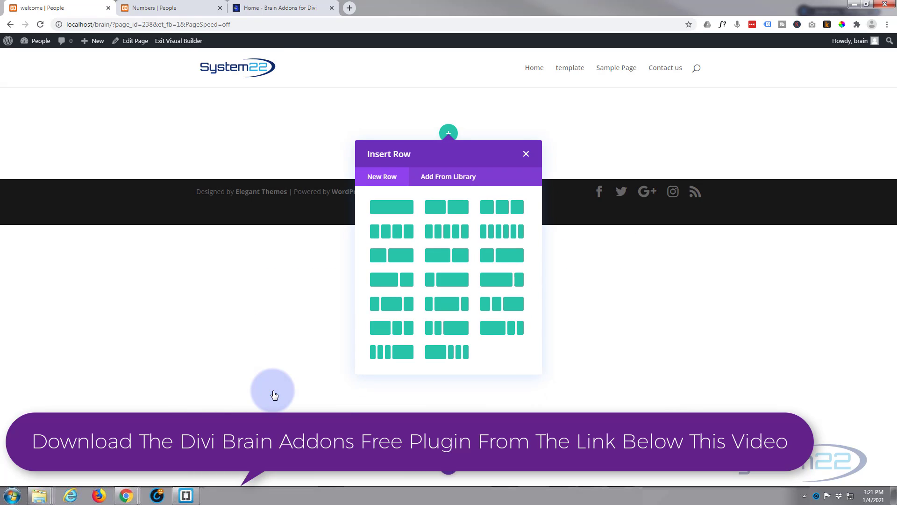
Insert a single-column row and add a Brain Number module to it.
click(392, 206)
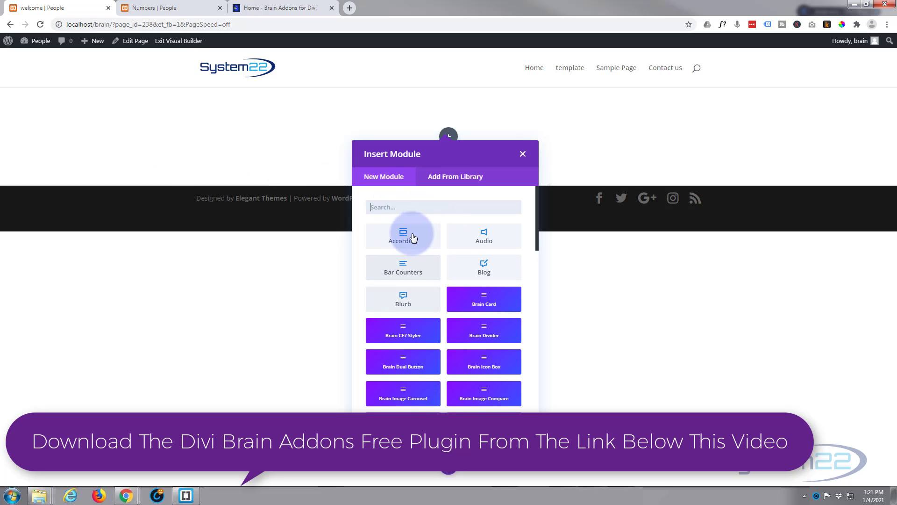
scroll(438, 332, down, 3)
scroll(438, 332, down, 15)
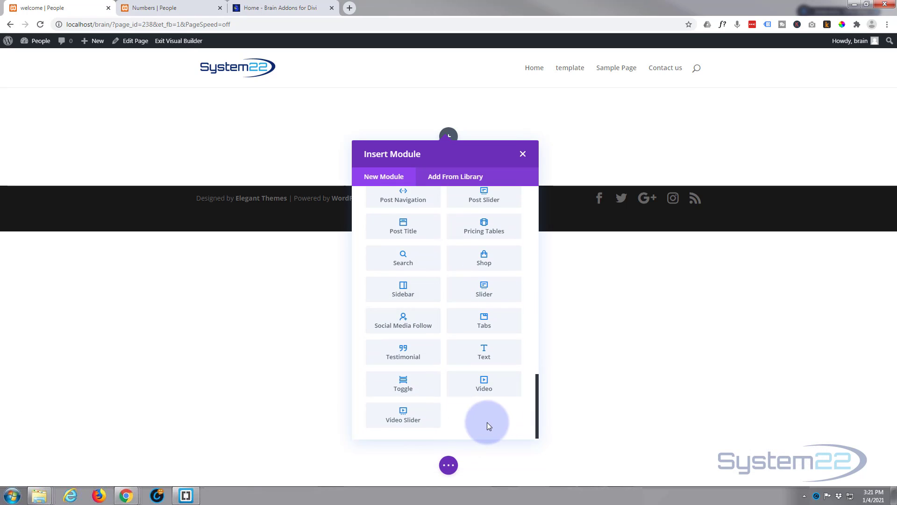
scroll(442, 354, up, 4)
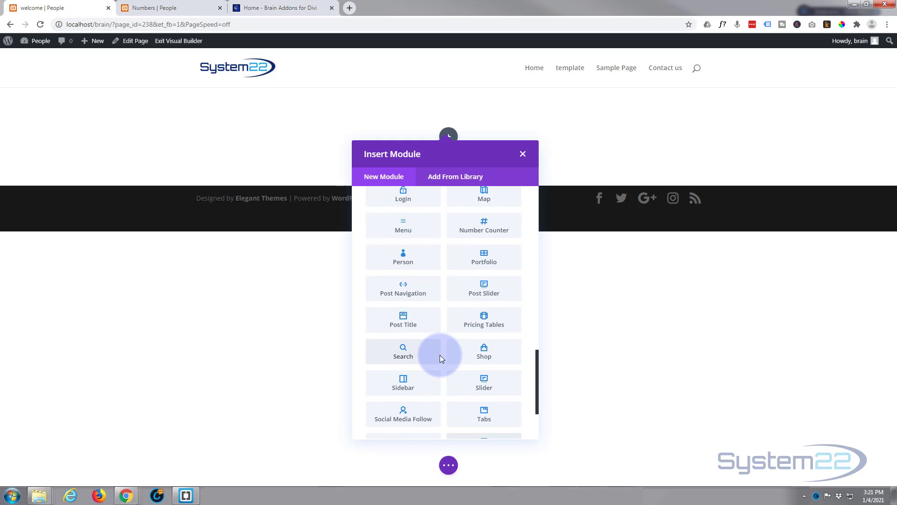
scroll(437, 363, up, 7)
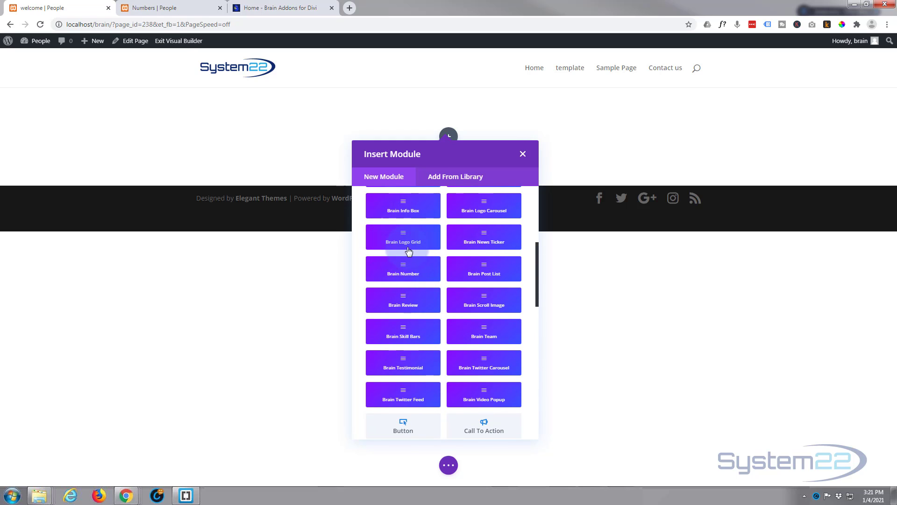
scroll(405, 252, up, 1)
scroll(405, 301, up, 3)
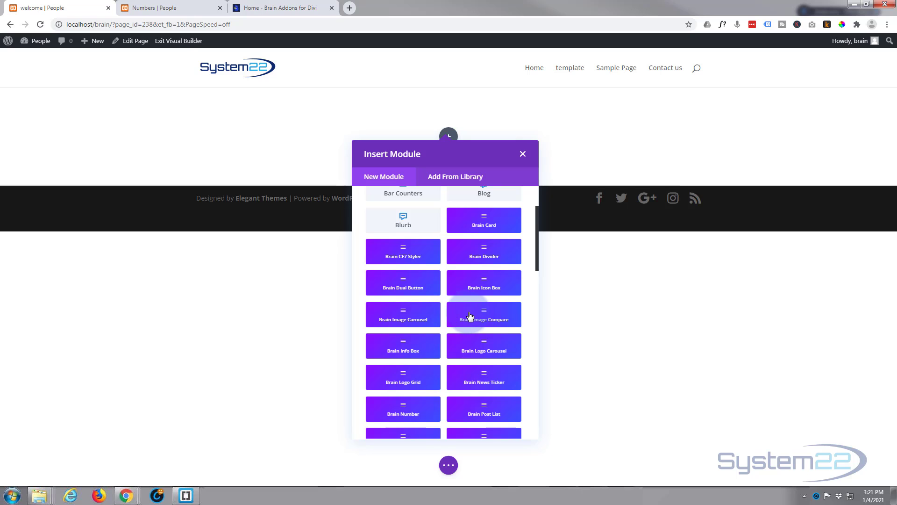
scroll(463, 315, down, 3)
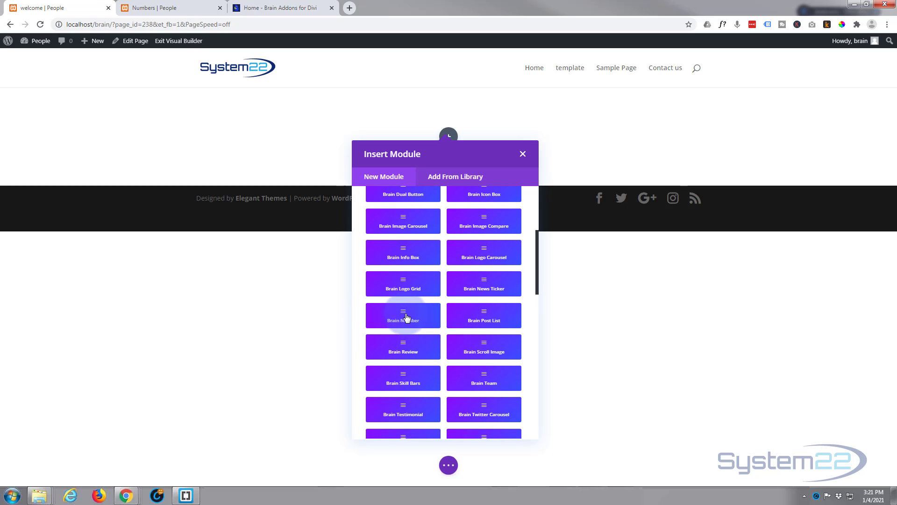
click(406, 318)
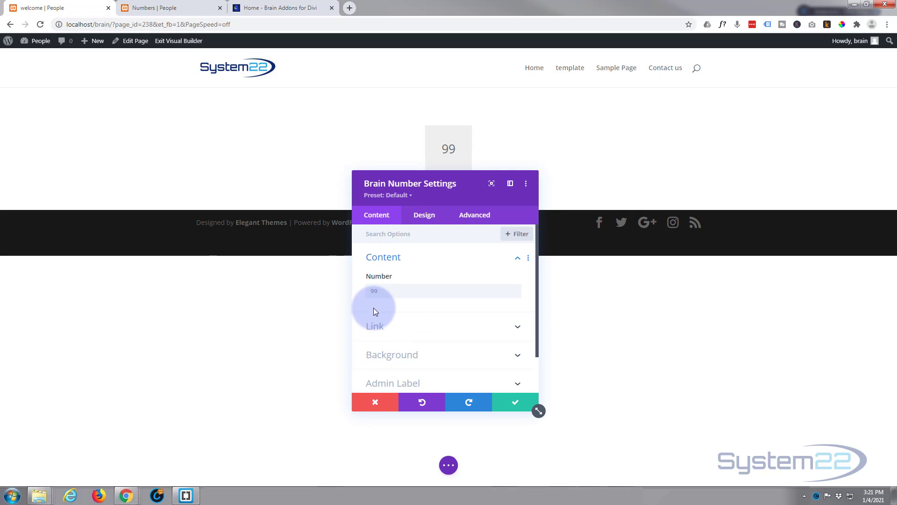
Move the Brain Number settings clear of the module and set its number text to "Welcome To Our Heading".
drag(456, 195, 631, 221)
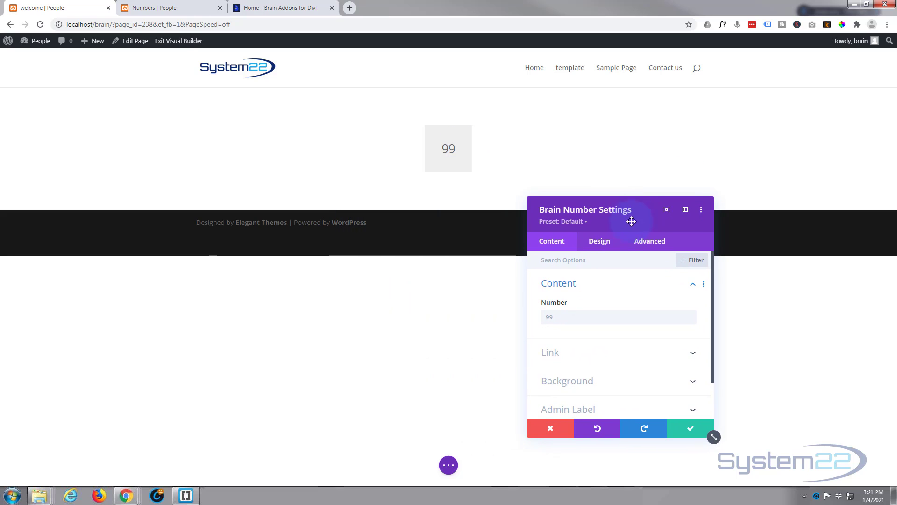
click(548, 317)
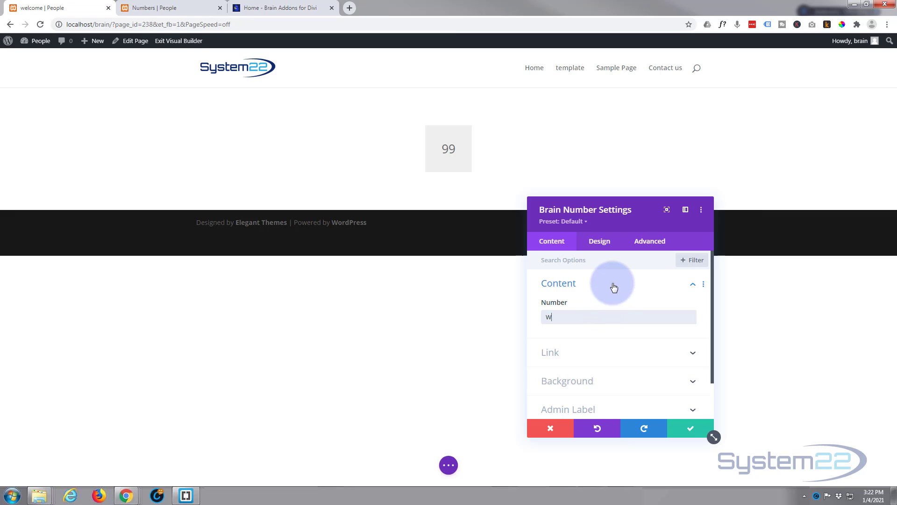
text(me )
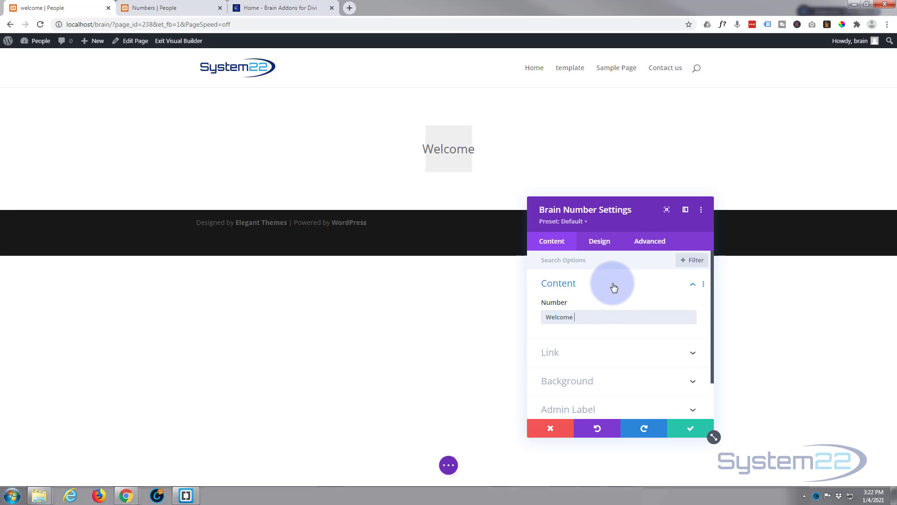
text(To Our)
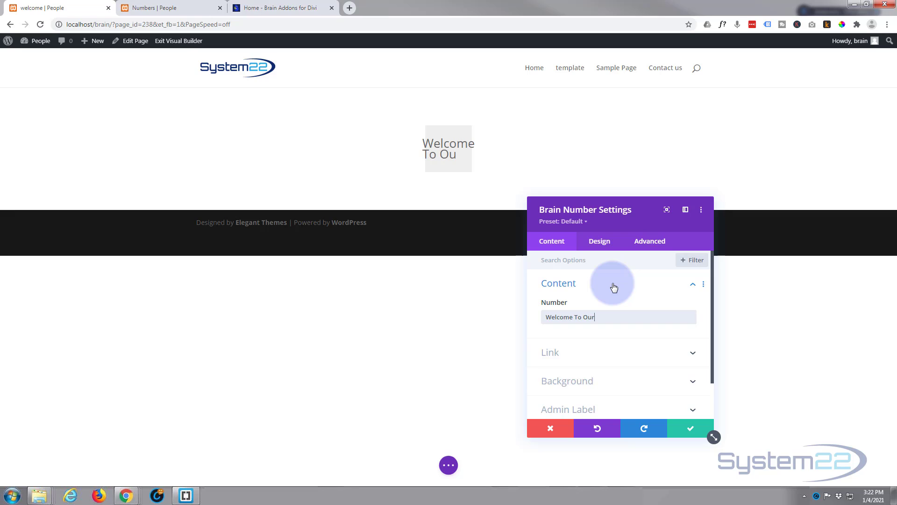
text( Heading)
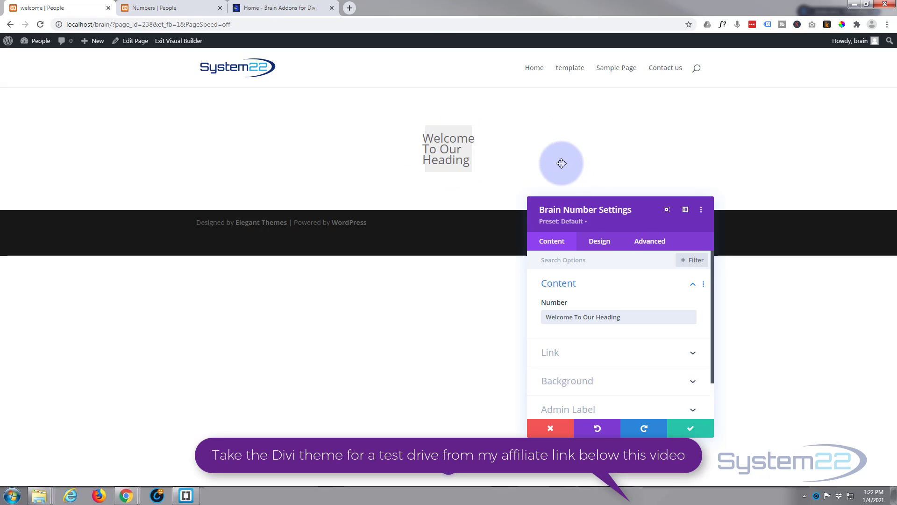
Examine the module's link settings, including the available link target choices.
click(625, 312)
scroll(626, 304, down, 1)
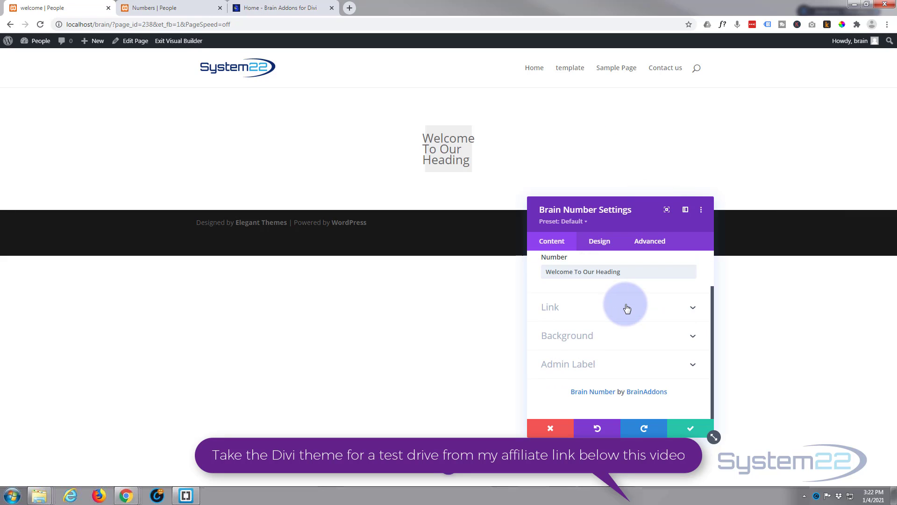
click(627, 307)
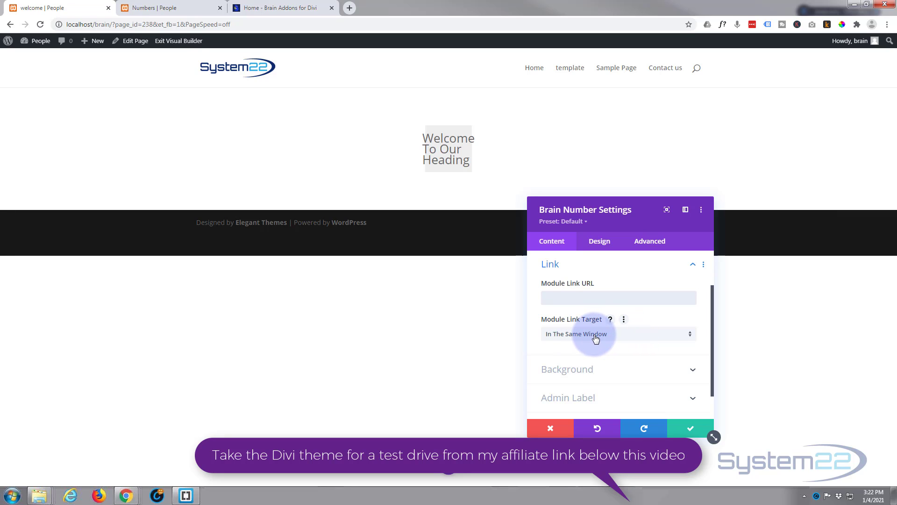
click(628, 337)
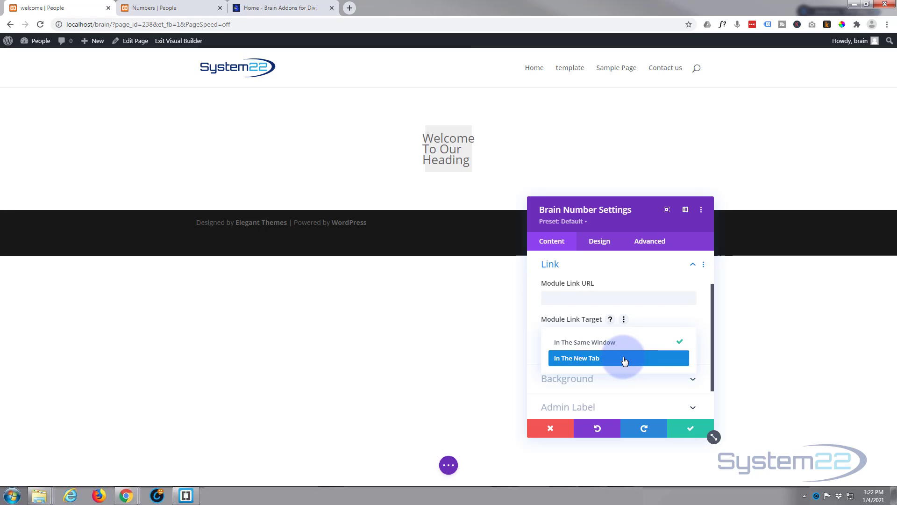
click(532, 314)
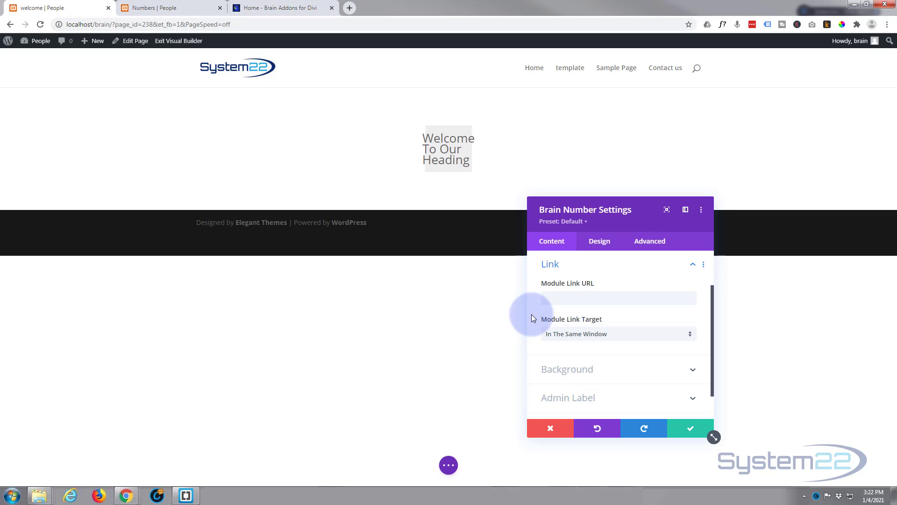
Add a background gradient to the module and set its second colour to purple #8300e9.
scroll(539, 317, down, 1)
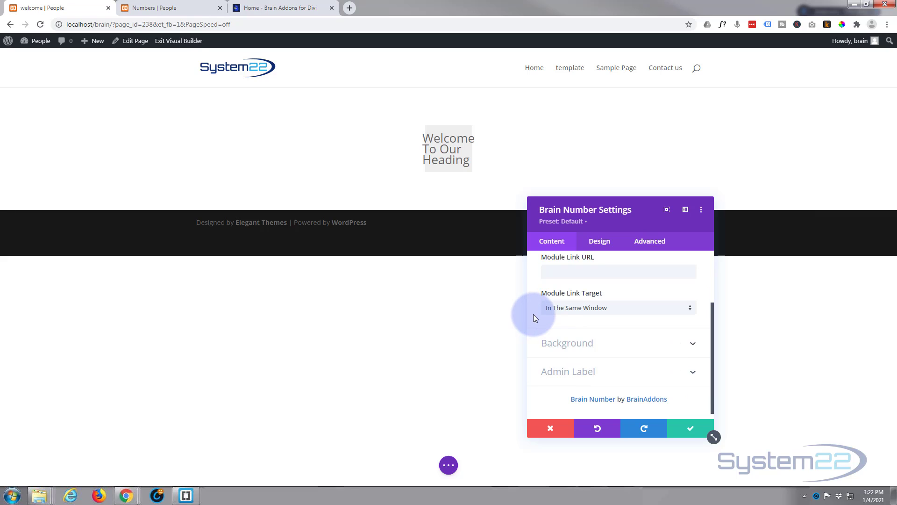
click(594, 342)
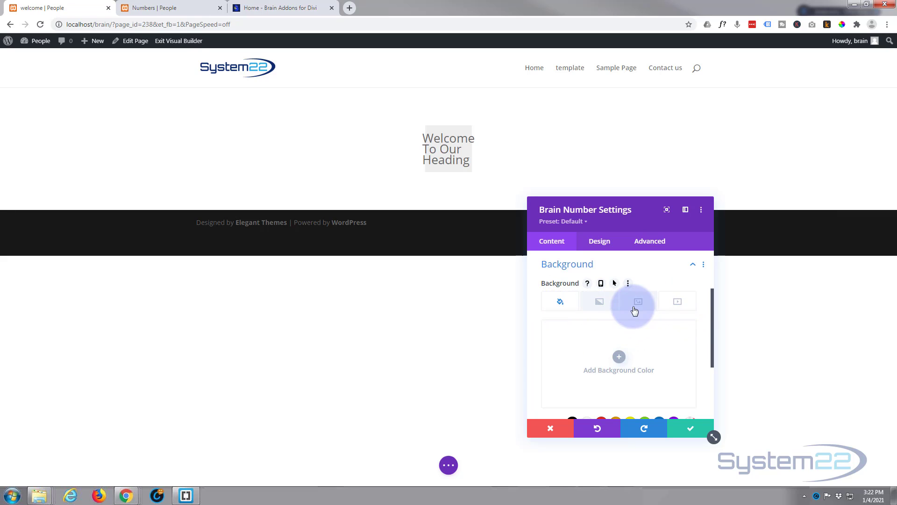
click(602, 303)
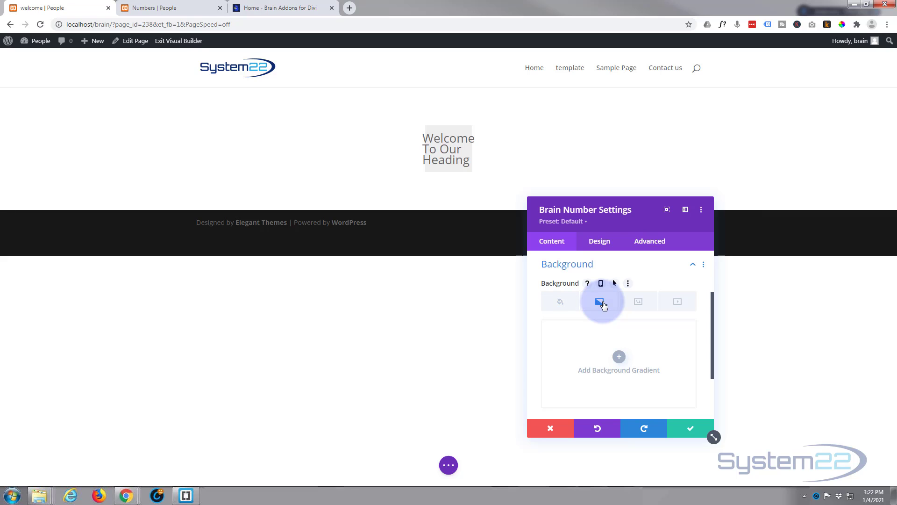
click(619, 357)
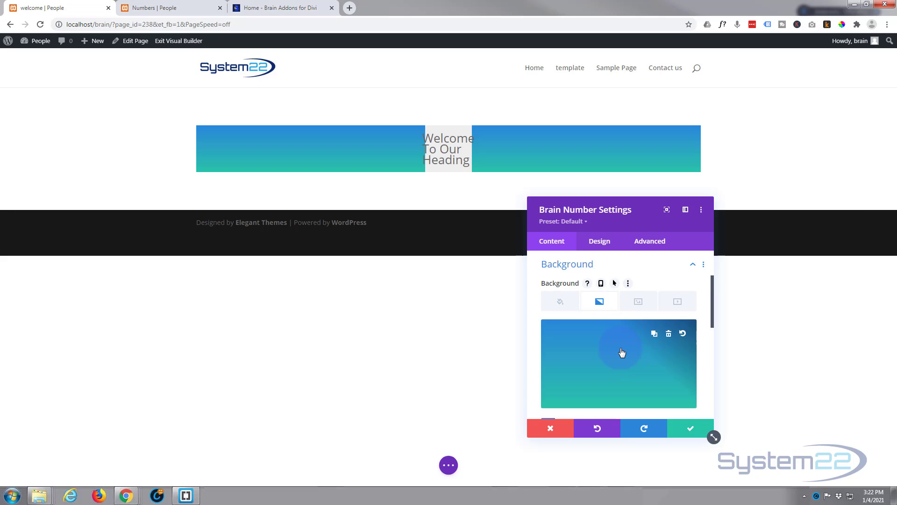
scroll(613, 340, down, 3)
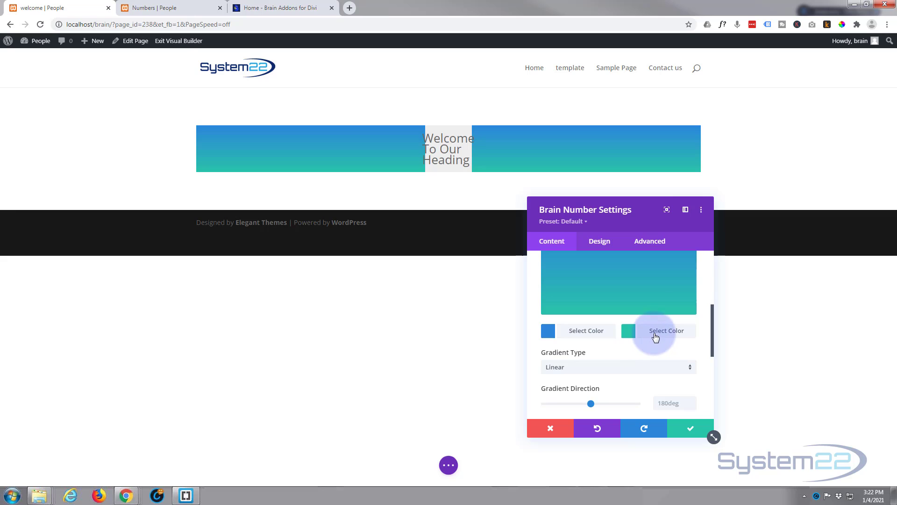
click(654, 337)
scroll(652, 357, down, 2)
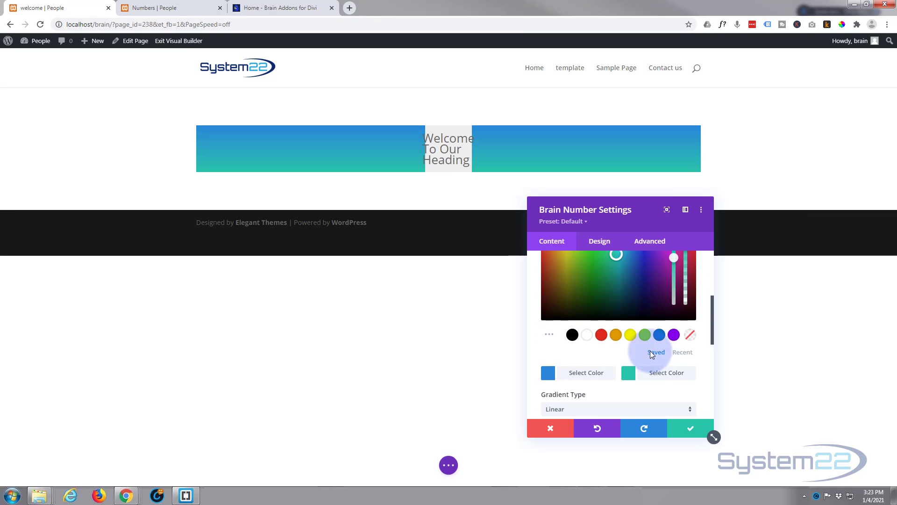
click(674, 333)
scroll(637, 341, up, 2)
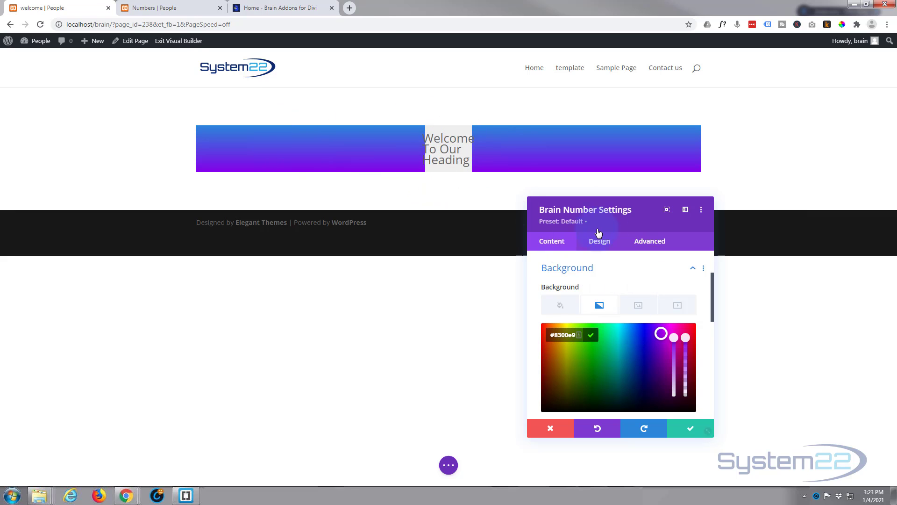
Examine the background gradient's type, direction, start and end position options.
scroll(621, 265, down, 4)
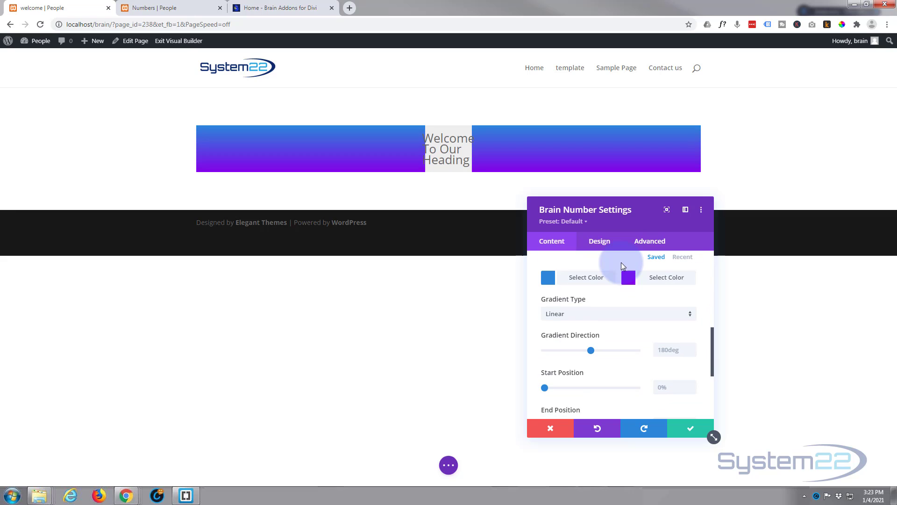
scroll(621, 265, down, 2)
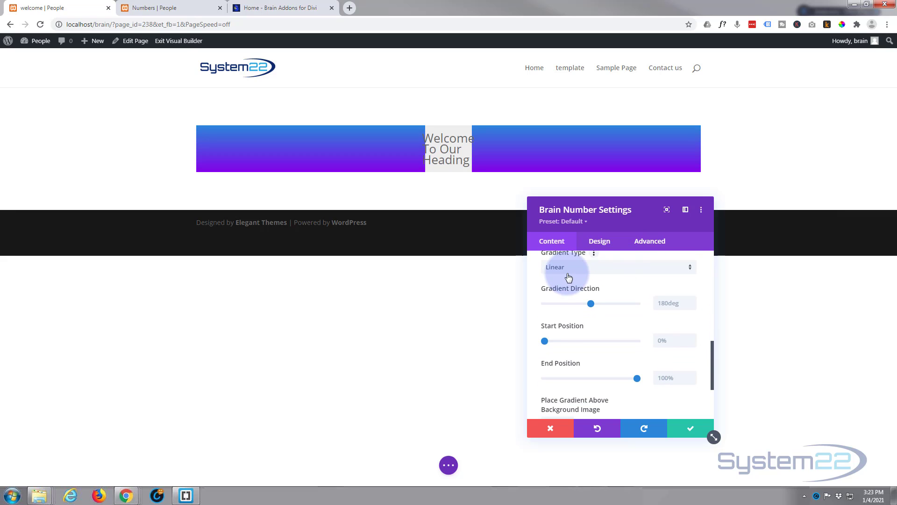
click(593, 268)
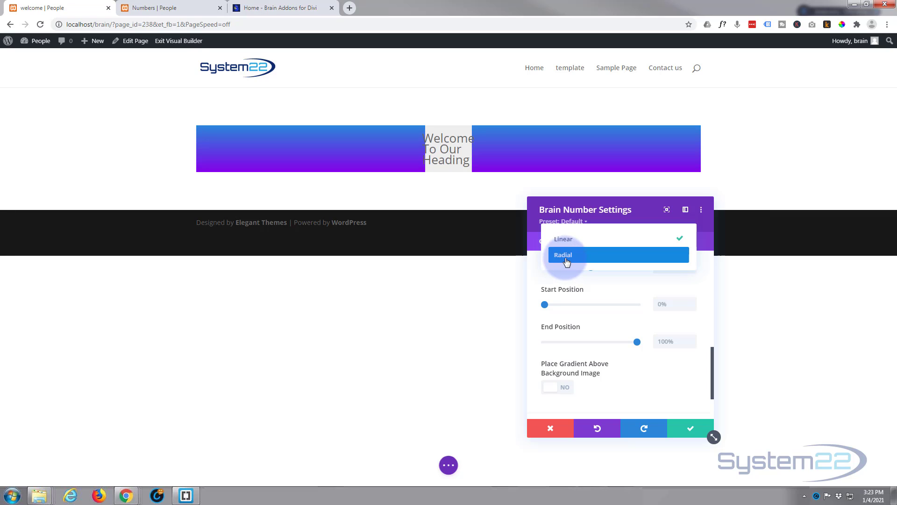
click(534, 271)
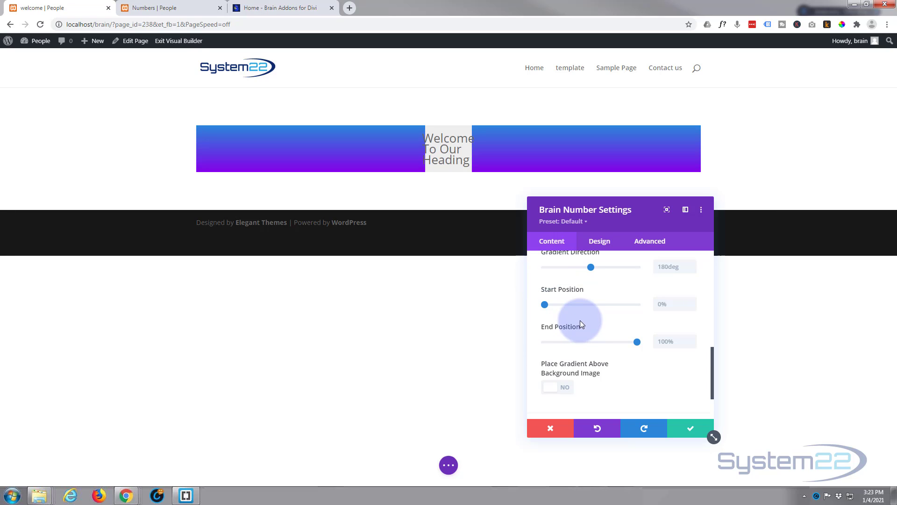
scroll(581, 318, down, 2)
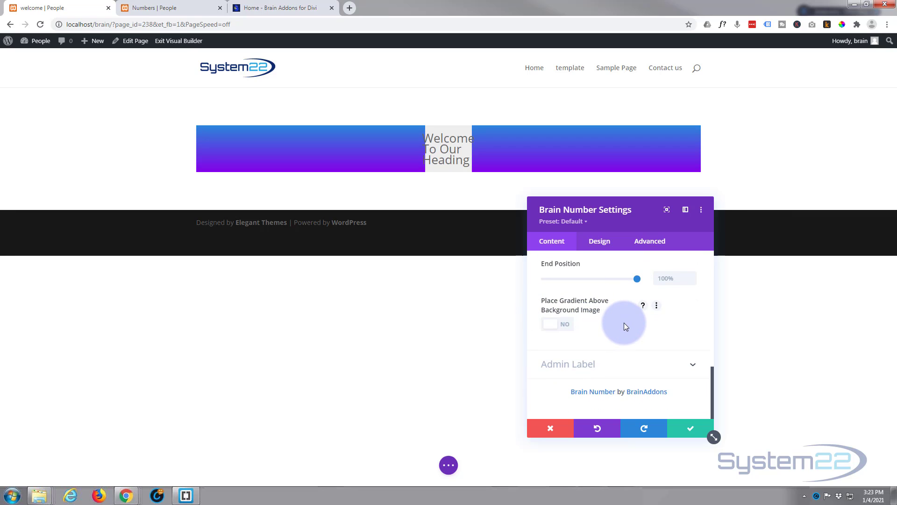
Set the number's width to 100% in the module's design settings.
click(600, 244)
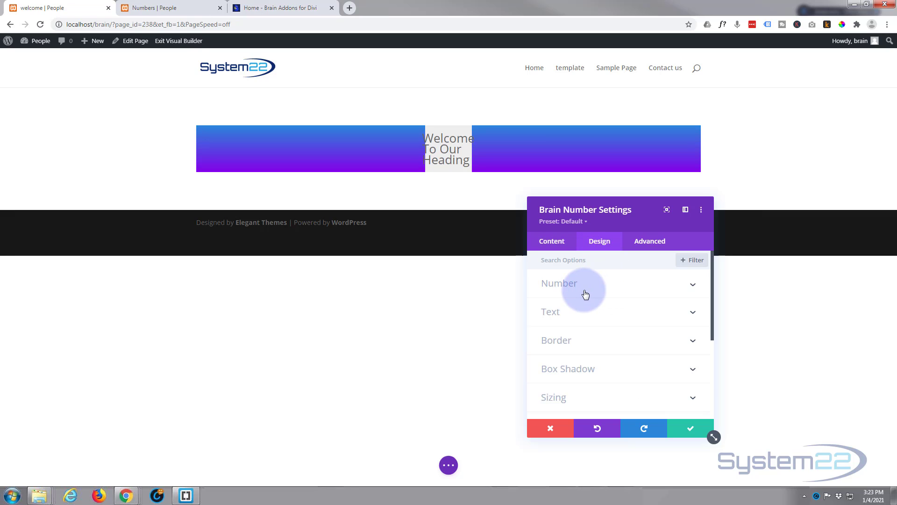
click(627, 288)
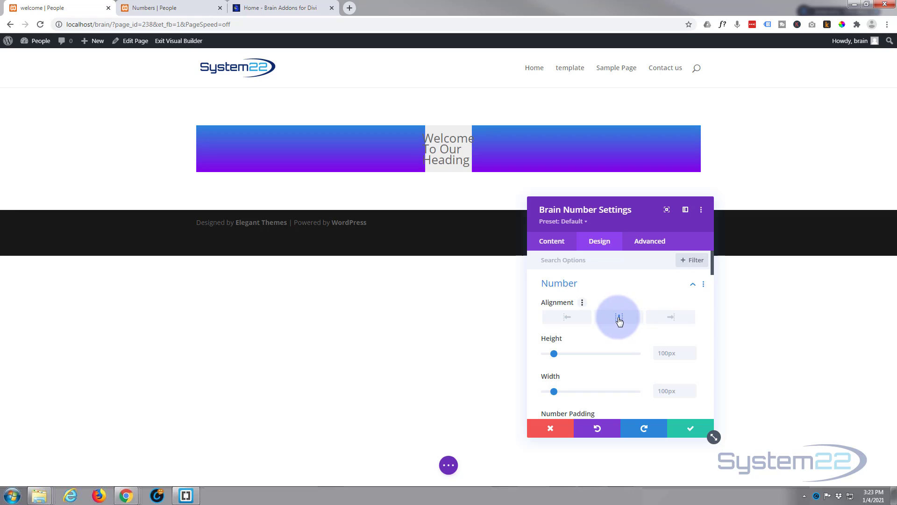
scroll(611, 290, down, 2)
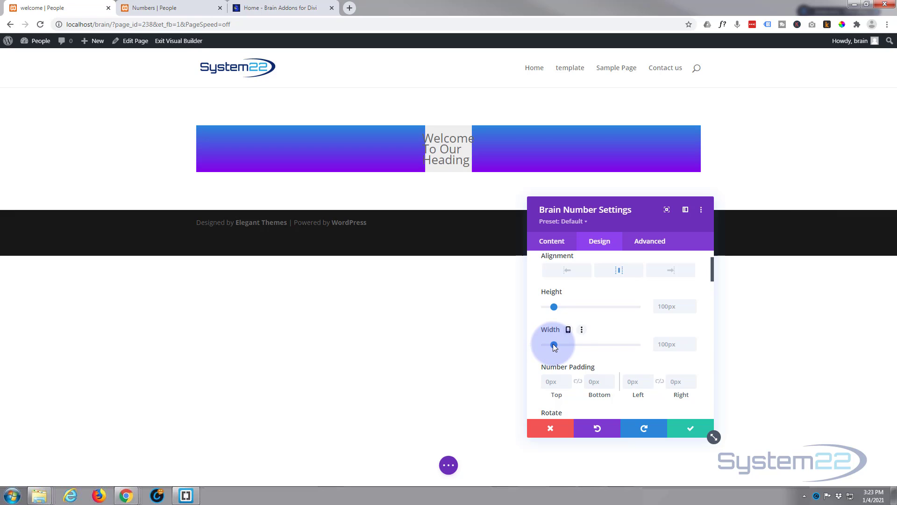
drag(553, 344, 651, 344)
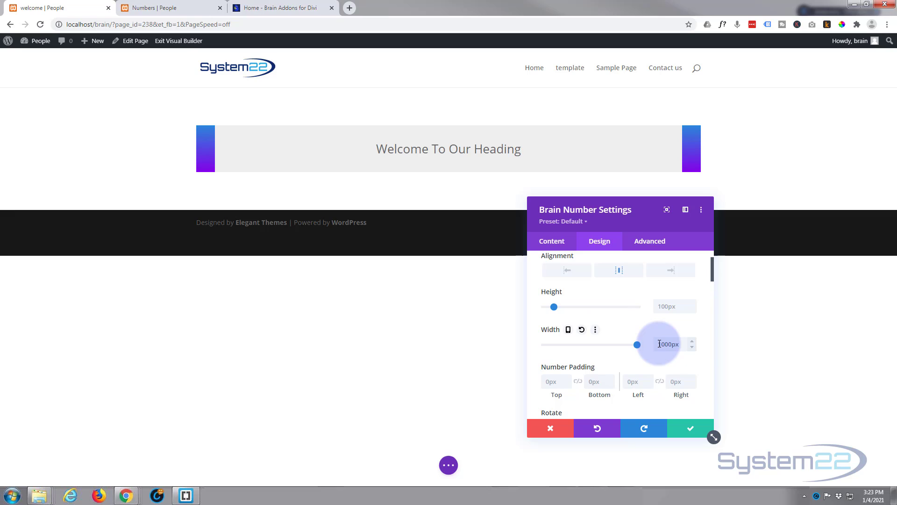
drag(659, 344, 685, 343)
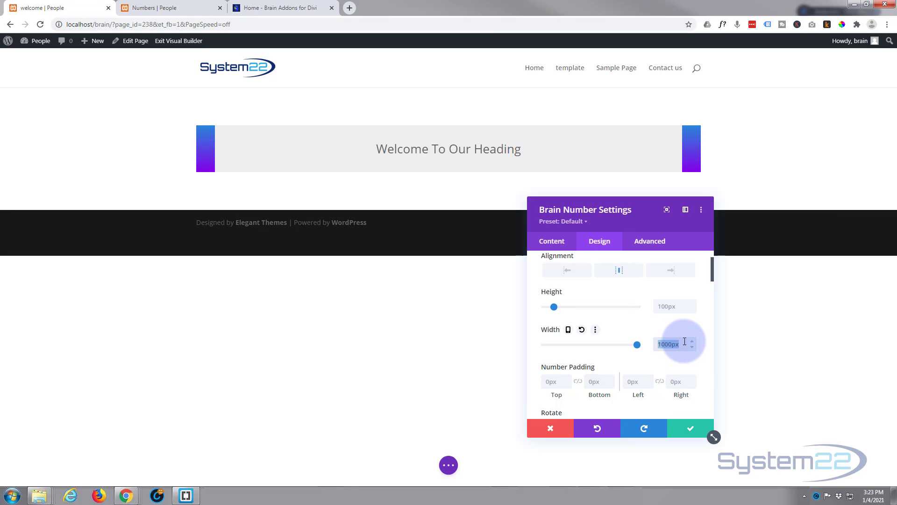
text(100%)
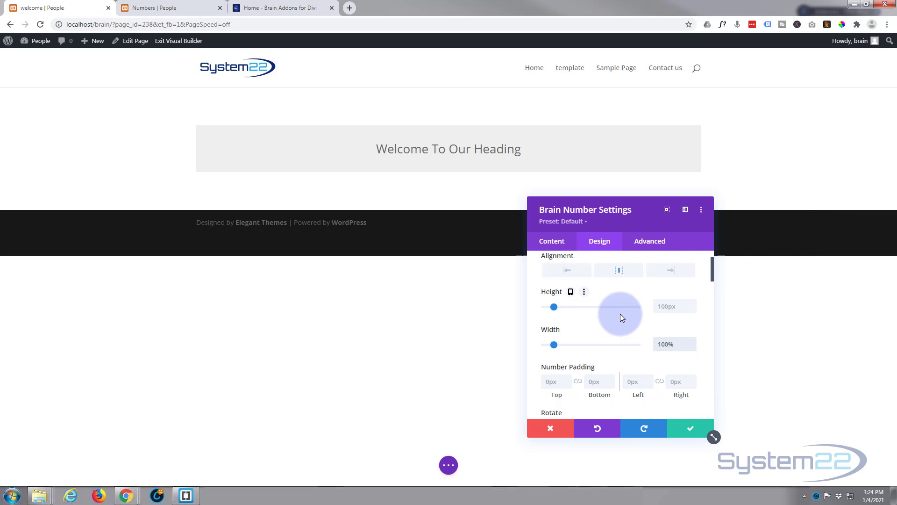
Try rotating the number's inner text by 31 degrees and the whole number box by 16 degrees.
scroll(621, 313, down, 1)
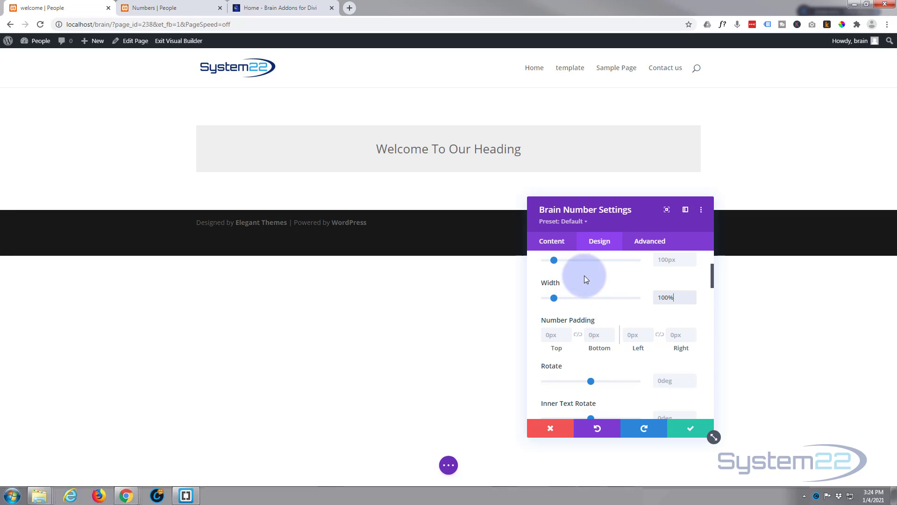
scroll(587, 299, down, 3)
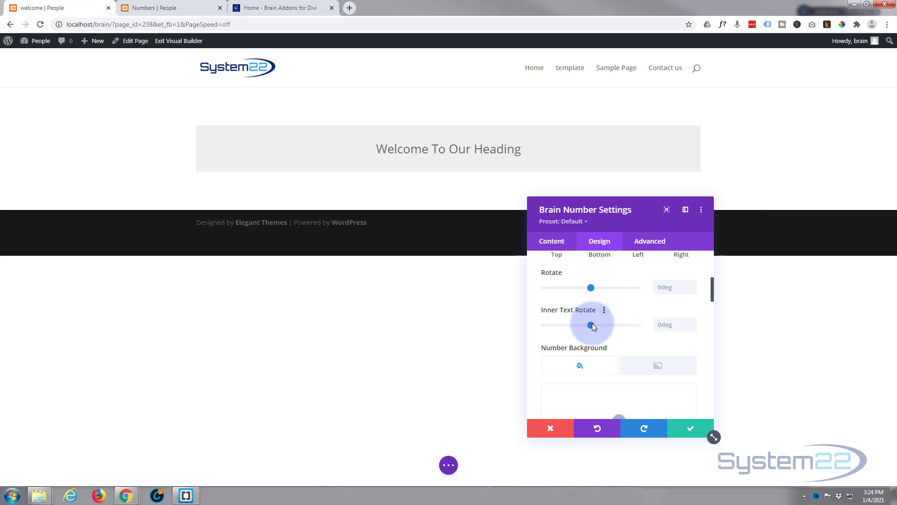
drag(592, 323, 595, 325)
click(591, 287)
drag(592, 286, 585, 288)
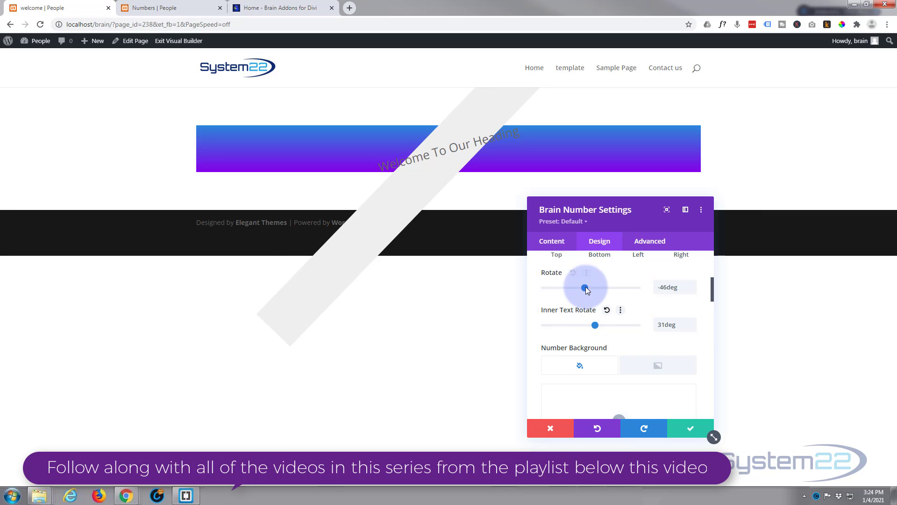
drag(585, 288, 593, 288)
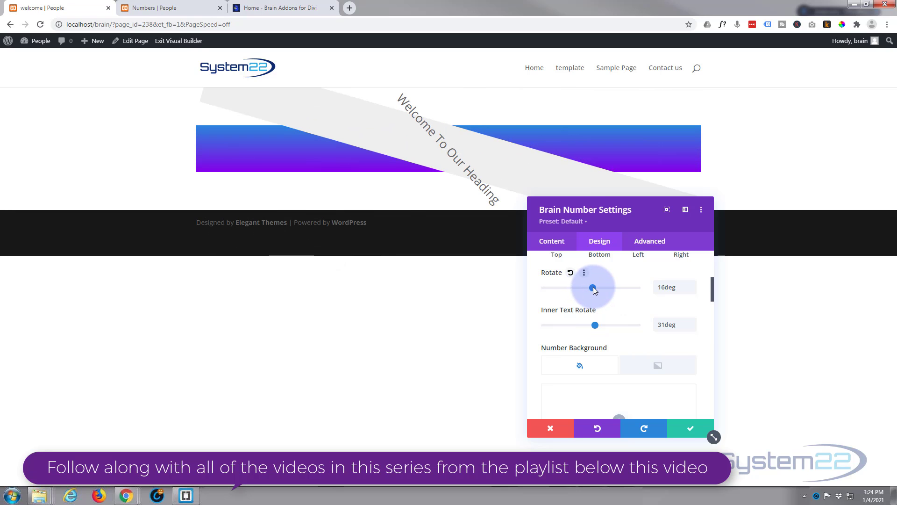
Clear the rotation values of both the number box and its inner text.
drag(677, 287, 647, 287)
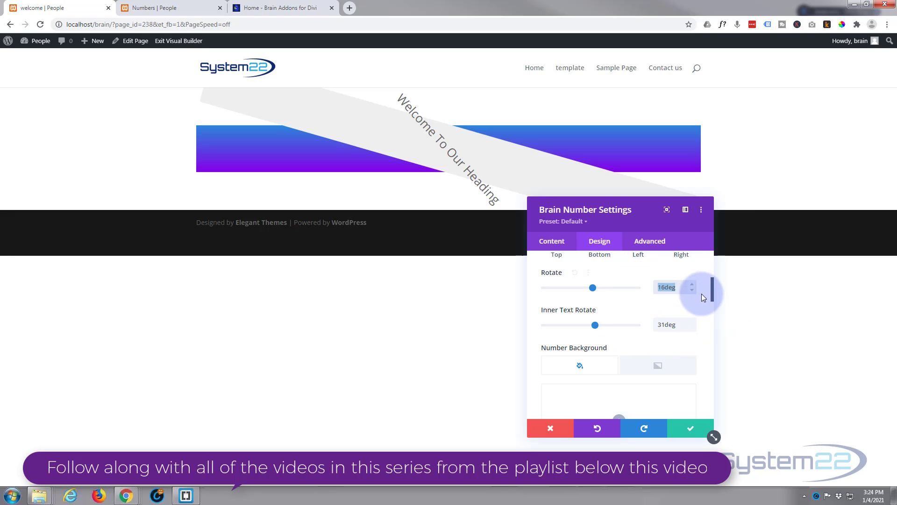
key(BackSpace)
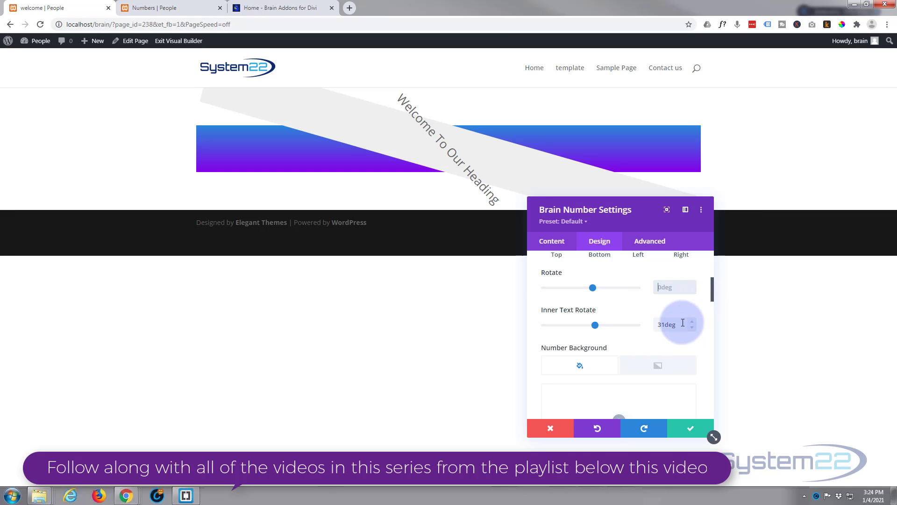
drag(683, 324, 637, 324)
key(BackSpace)
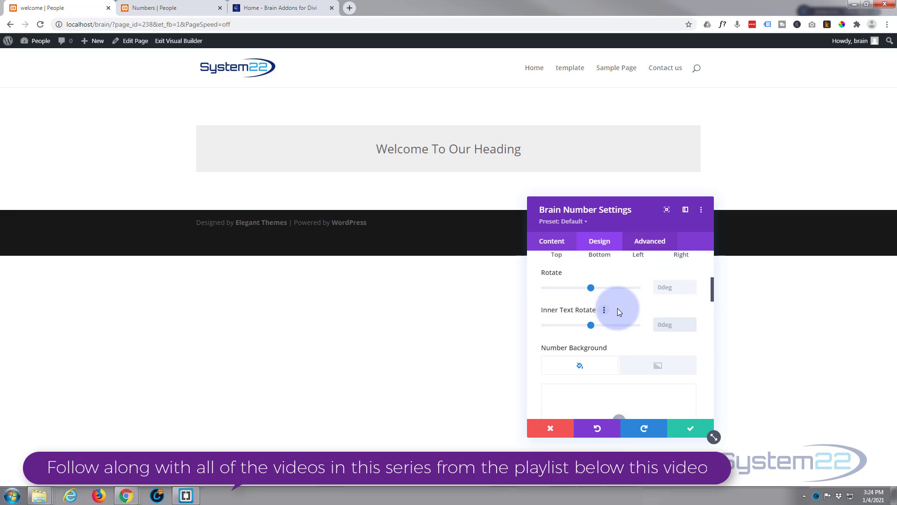
Make the number's background colour transparent.
scroll(702, 336, down, 3)
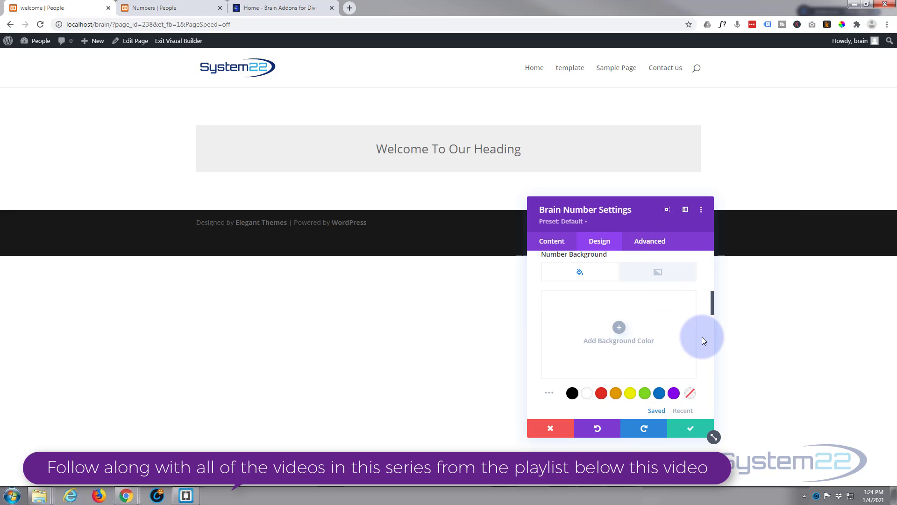
click(691, 395)
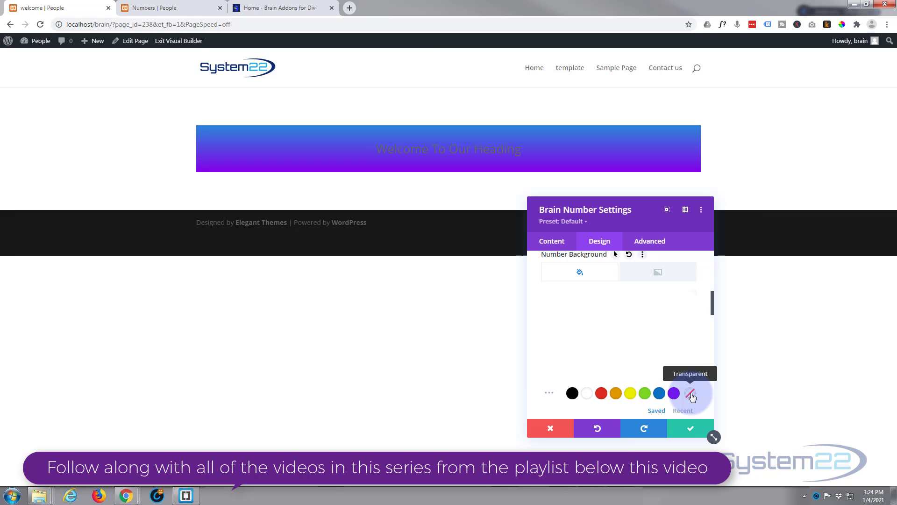
click(620, 327)
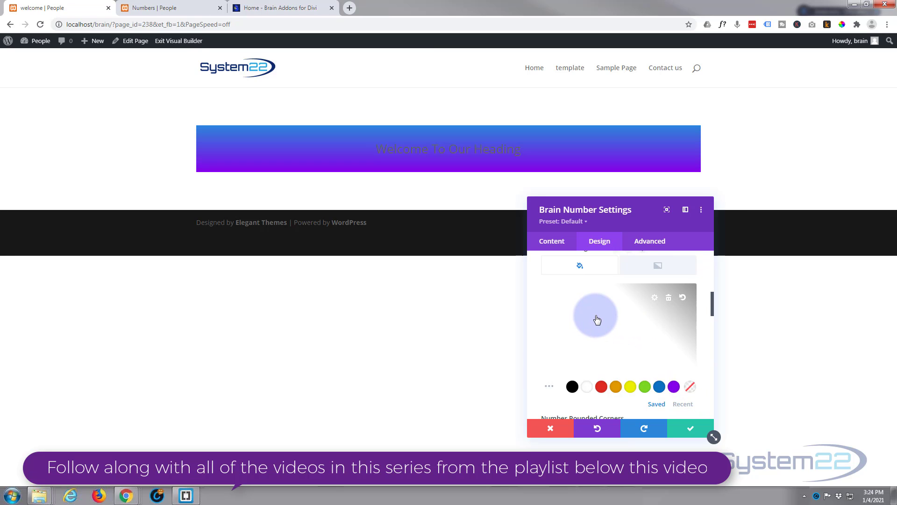
Give the number a 3px top border in red.
scroll(597, 320, down, 2)
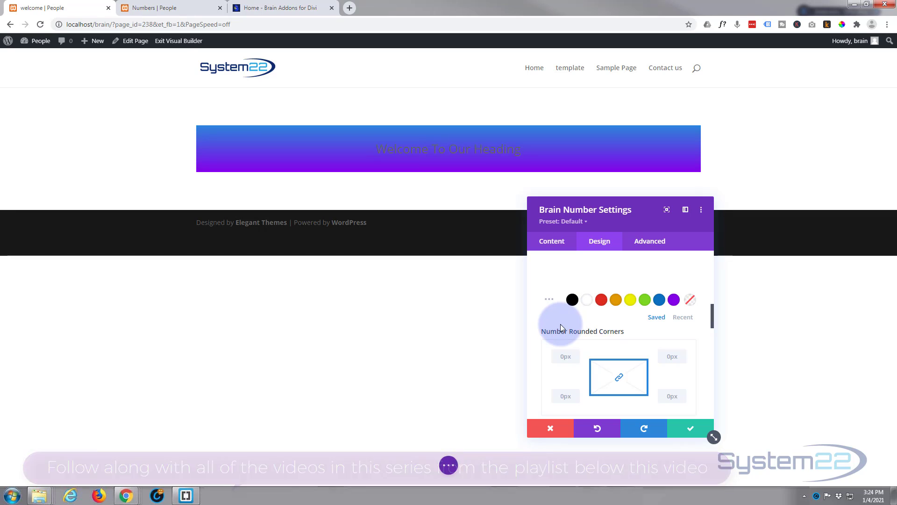
scroll(565, 324, down, 3)
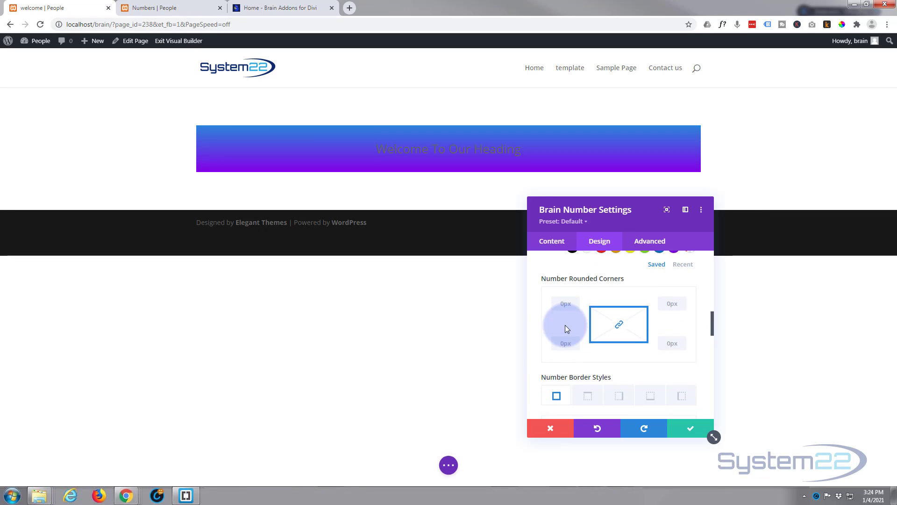
scroll(565, 324, down, 2)
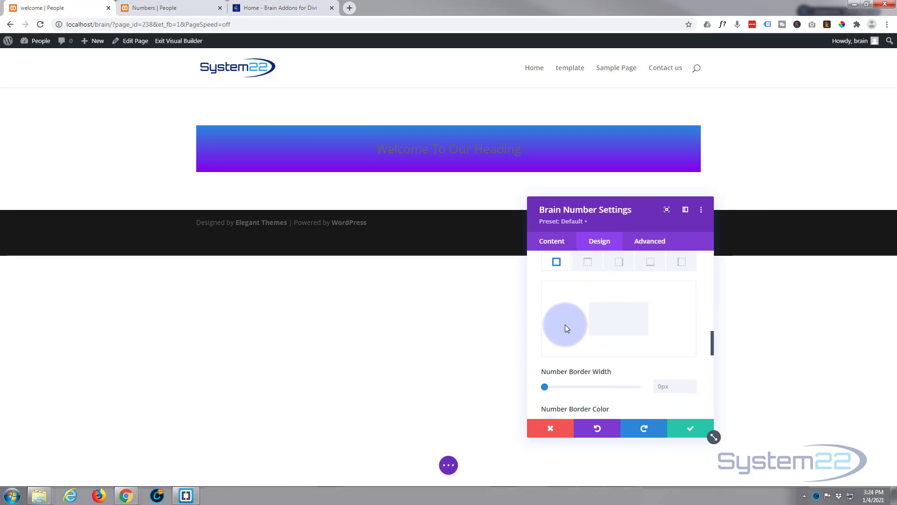
scroll(565, 324, up, 2)
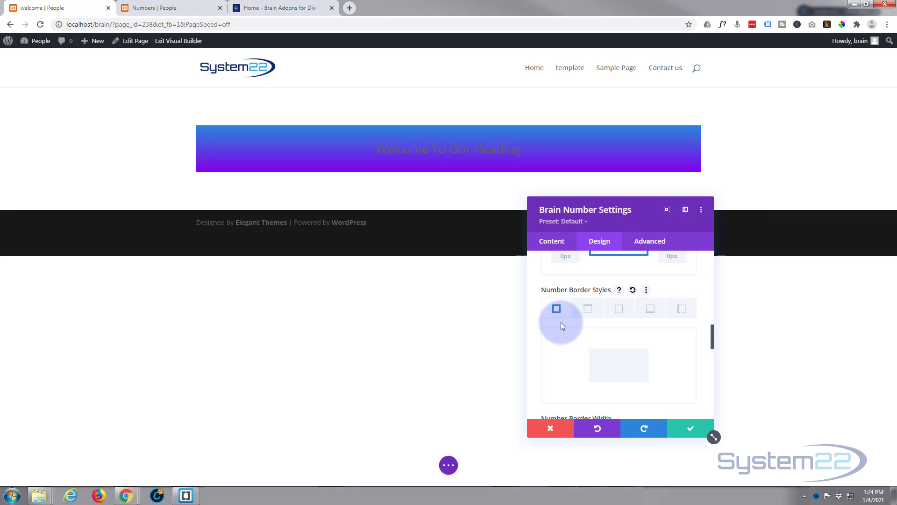
click(588, 311)
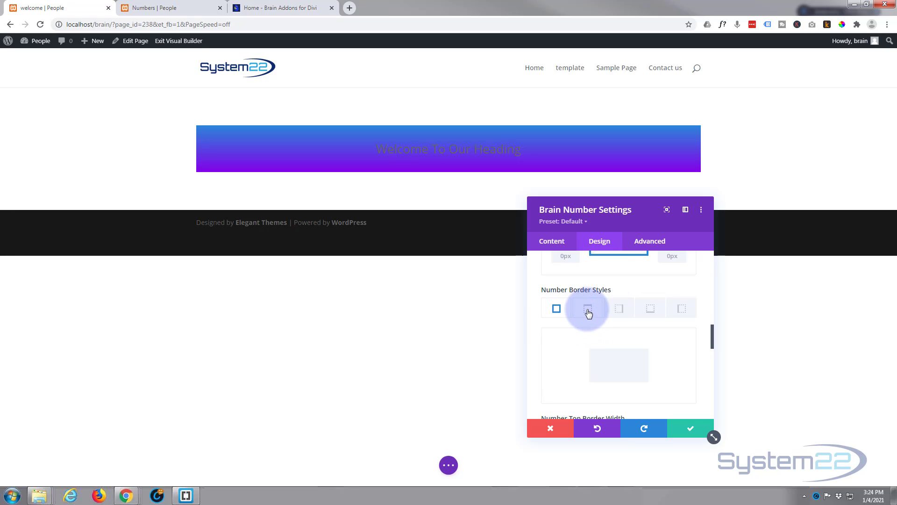
scroll(585, 310, down, 2)
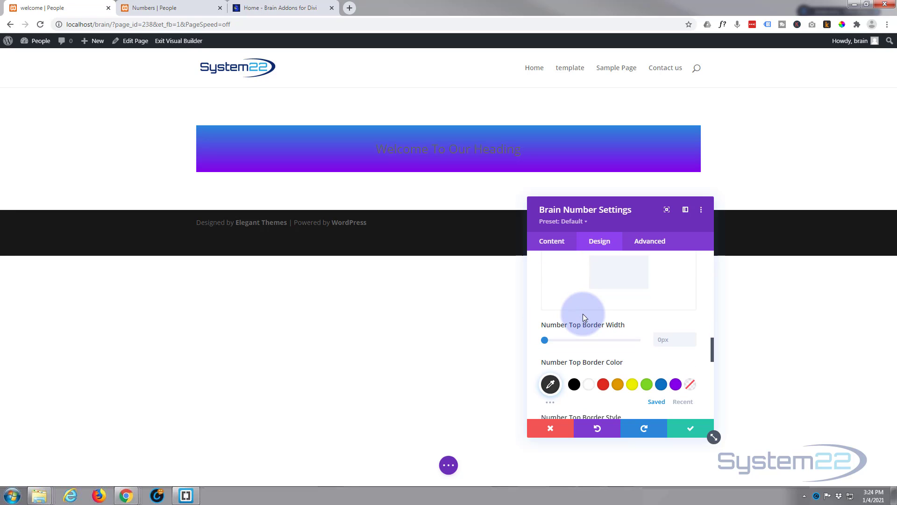
click(692, 335)
click(692, 336)
click(692, 336)
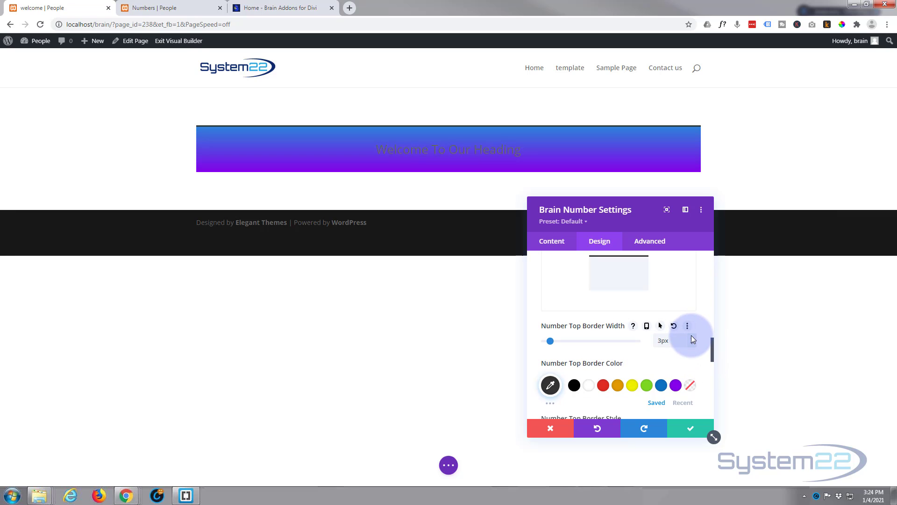
click(603, 385)
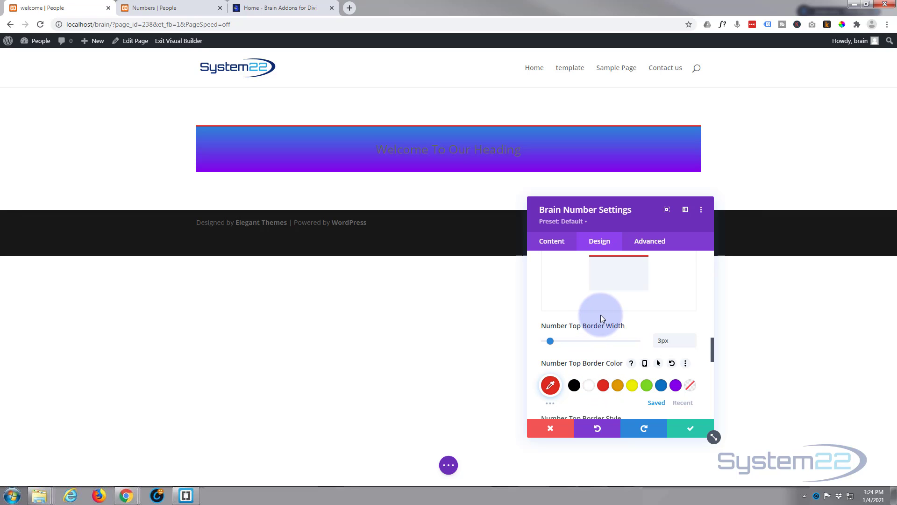
Give the number a 3px bottom border in red #e02b20.
scroll(612, 340, up, 3)
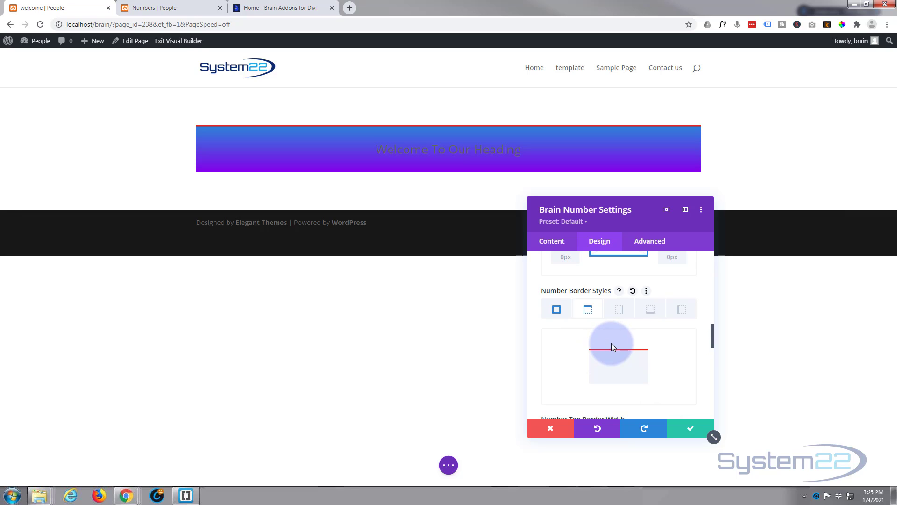
click(650, 309)
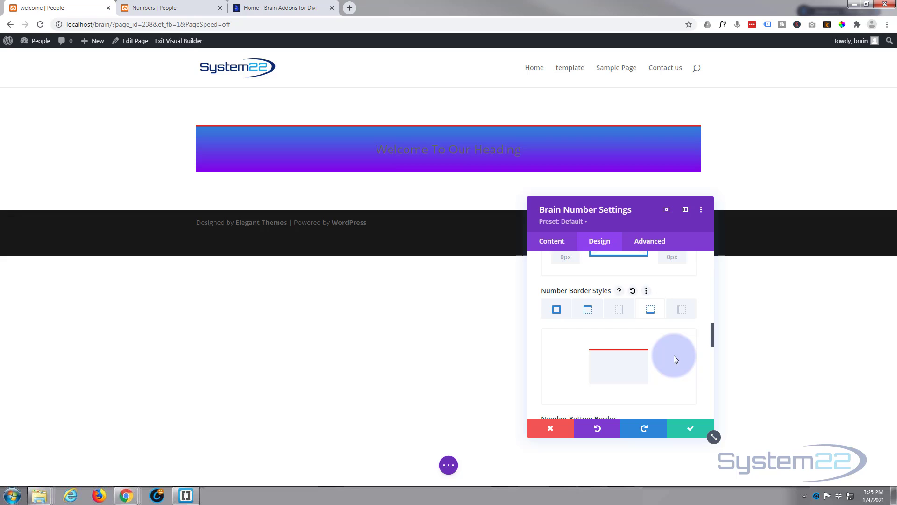
scroll(674, 356, down, 2)
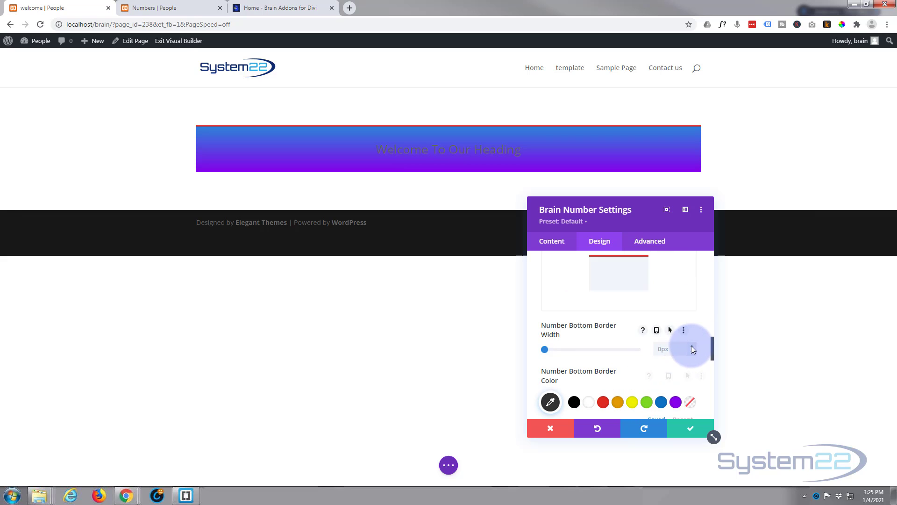
click(691, 347)
click(691, 346)
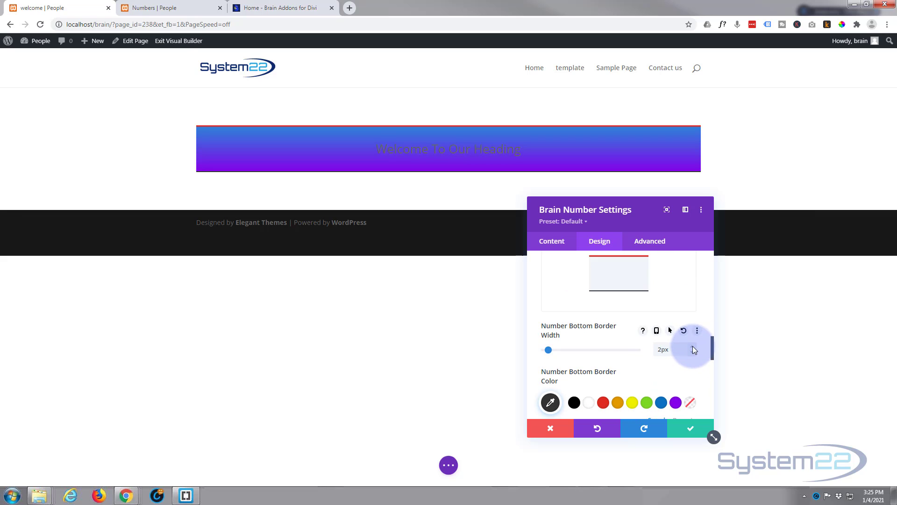
click(692, 347)
scroll(660, 359, down, 1)
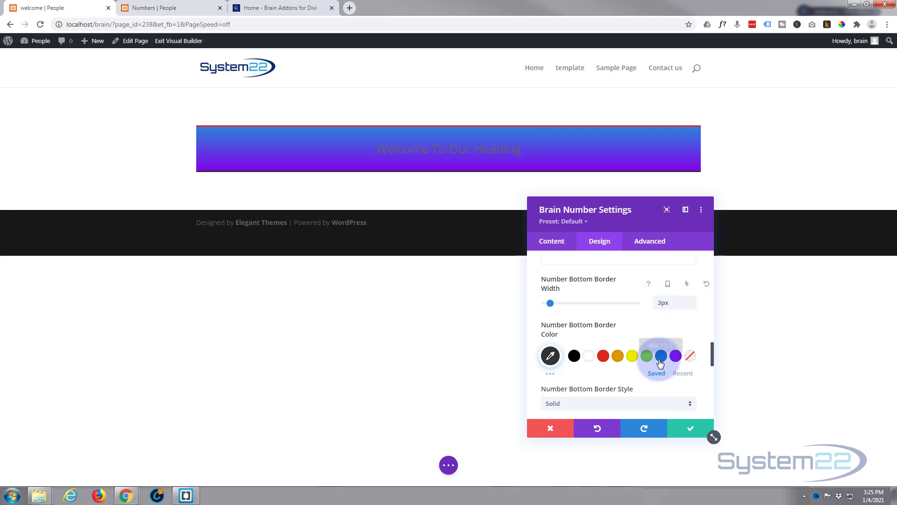
click(603, 357)
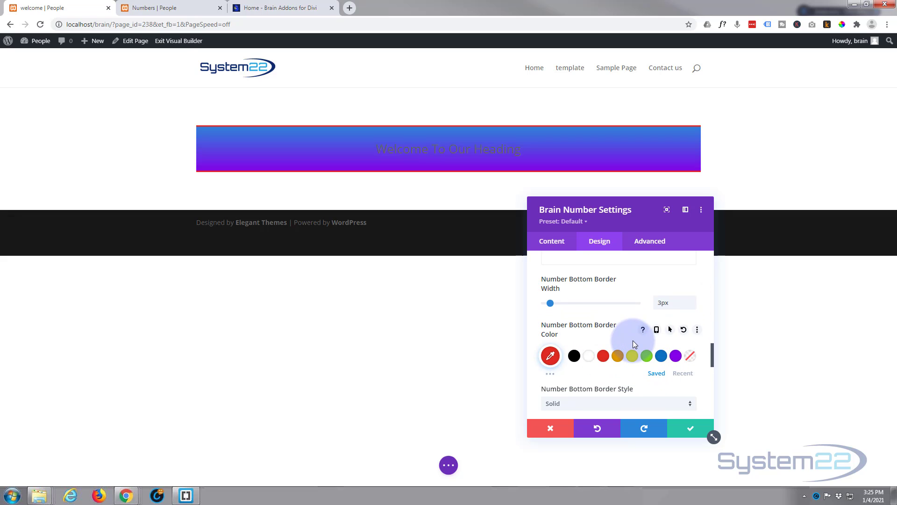
Set the number's text font to Anton in the Brain Number module's text design options.
scroll(633, 340, down, 1)
scroll(633, 343, down, 2)
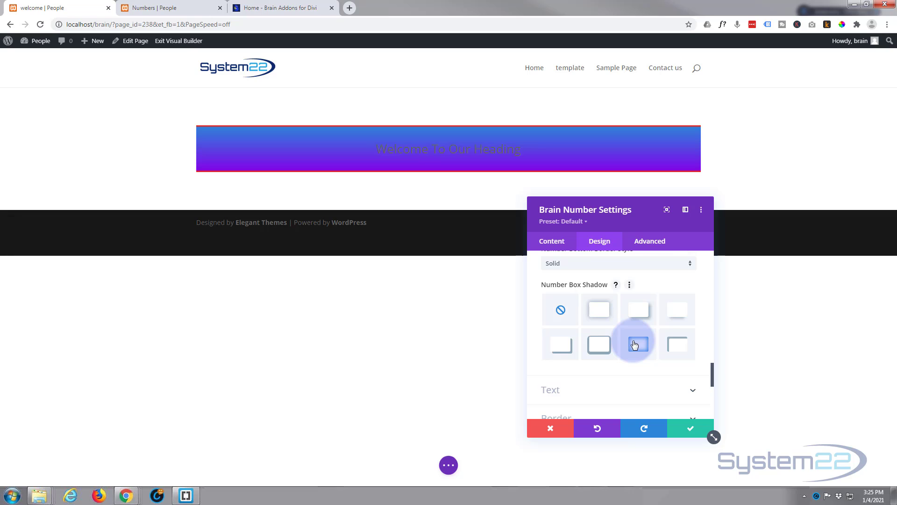
scroll(635, 345, down, 1)
scroll(634, 345, down, 1)
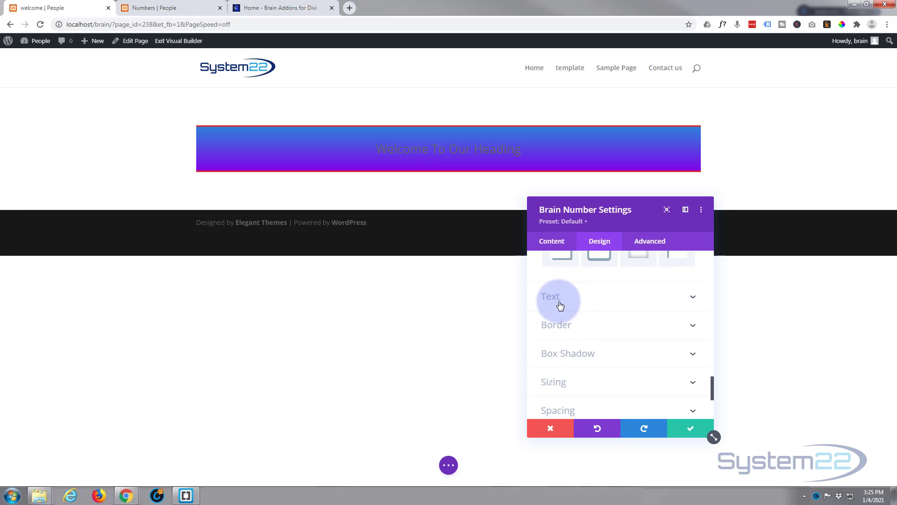
click(615, 303)
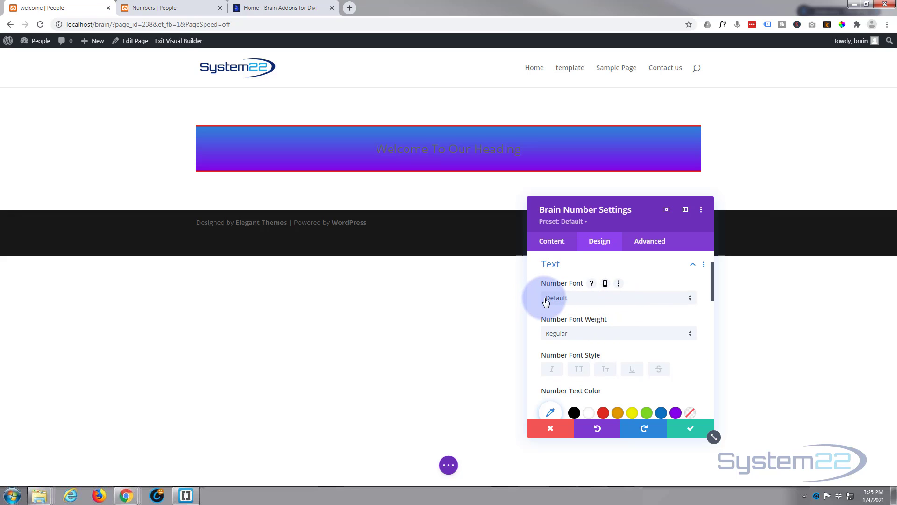
click(622, 300)
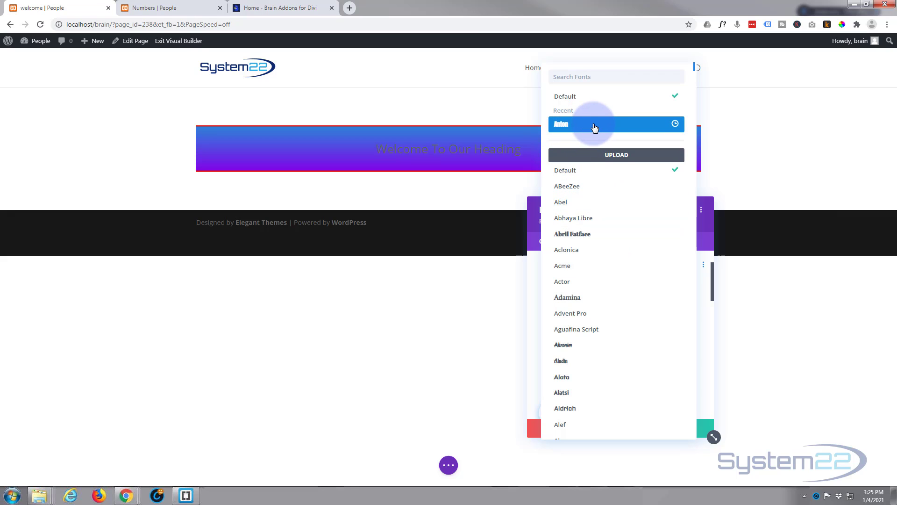
click(595, 128)
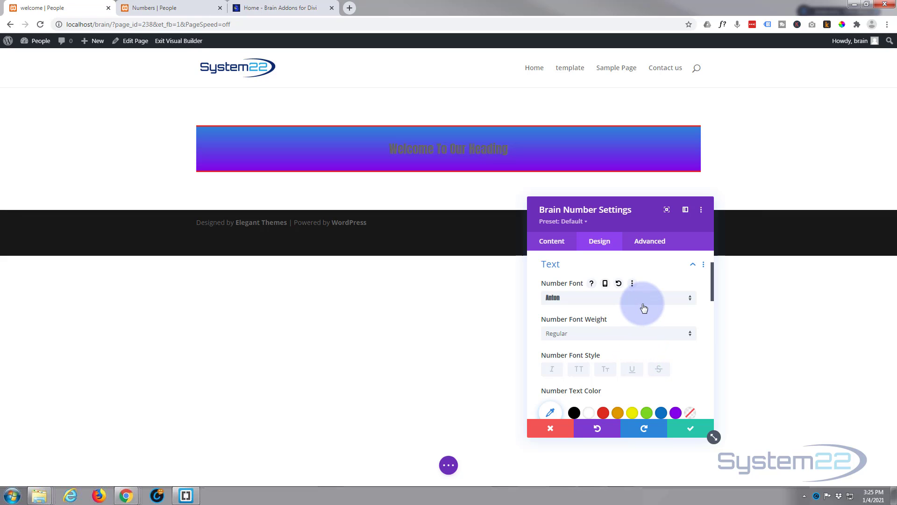
Make the number text white and uppercase, with a text size of 58px.
scroll(643, 307, down, 1)
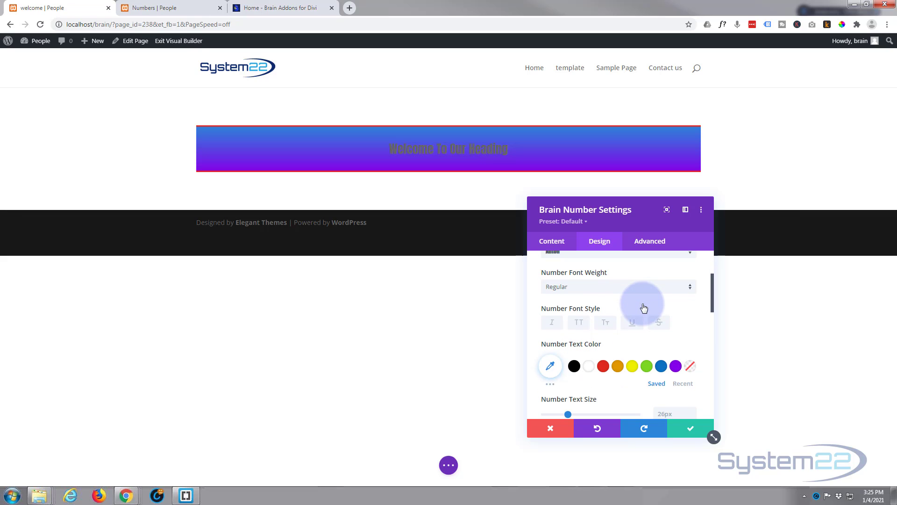
click(589, 367)
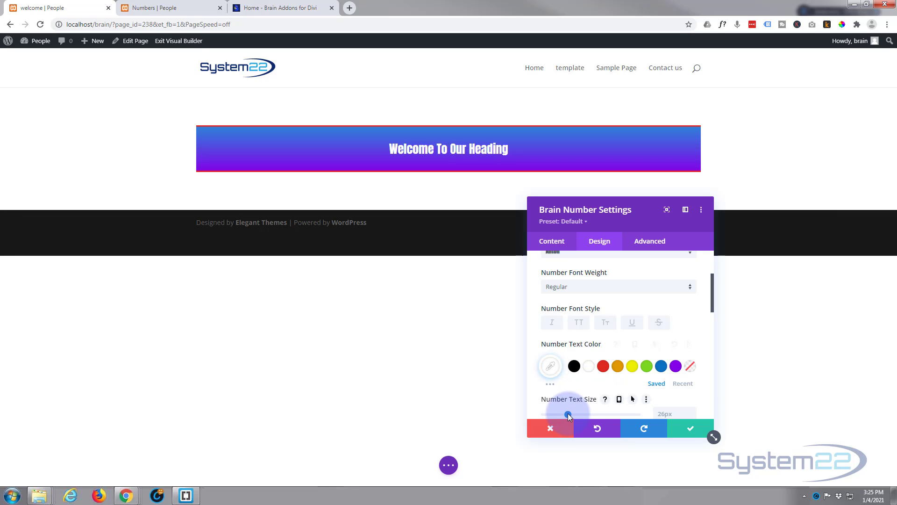
drag(568, 413, 604, 413)
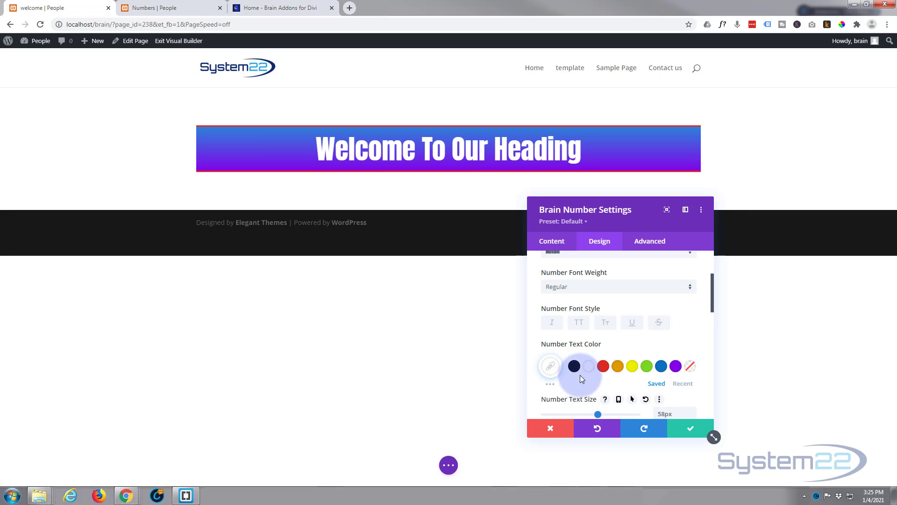
click(583, 324)
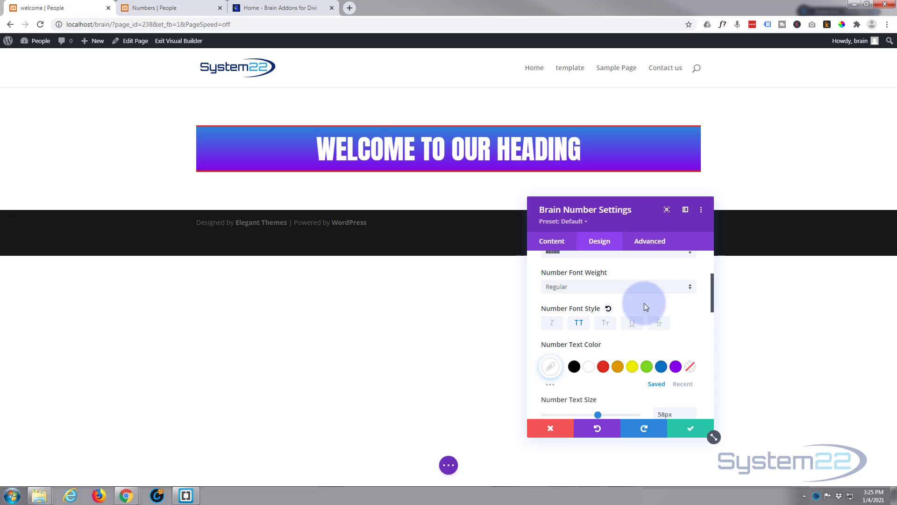
scroll(644, 304, down, 2)
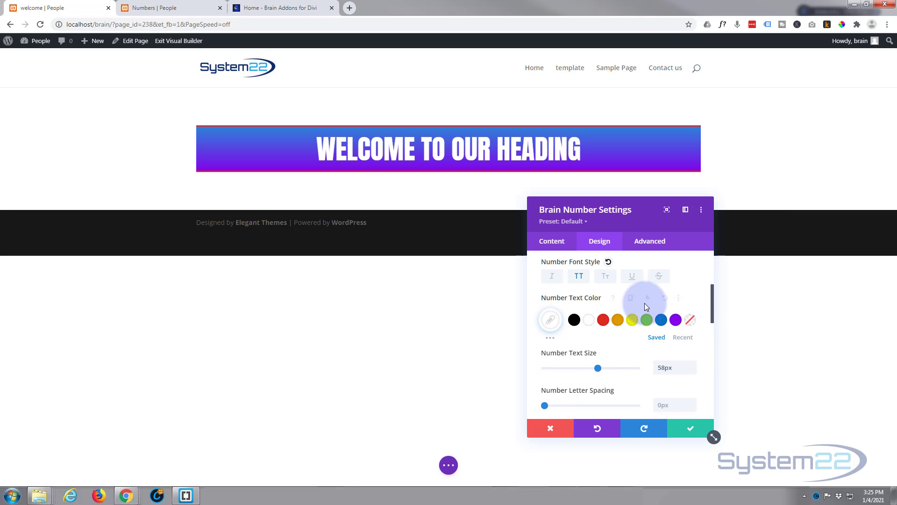
scroll(644, 303, down, 1)
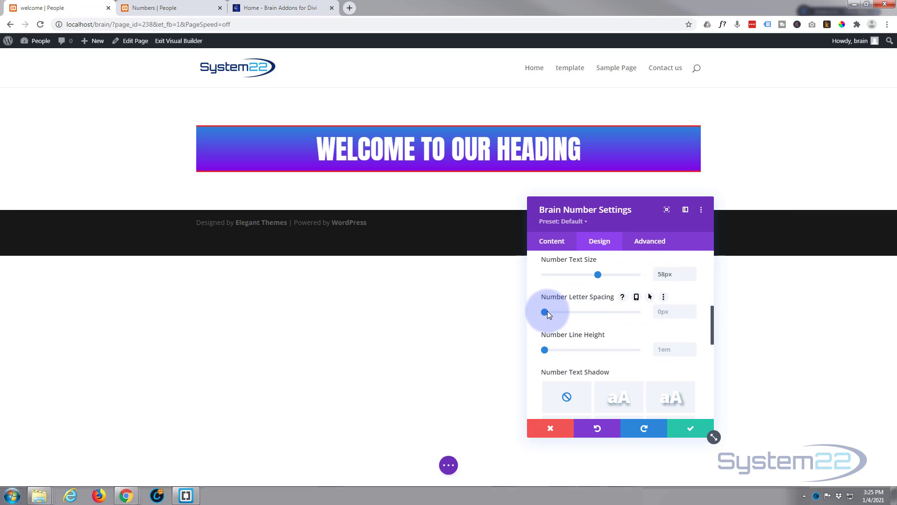
mouse_move(544, 312)
mouse_down()
mouse_move(558, 312)
mouse_move(544, 313)
mouse_up()
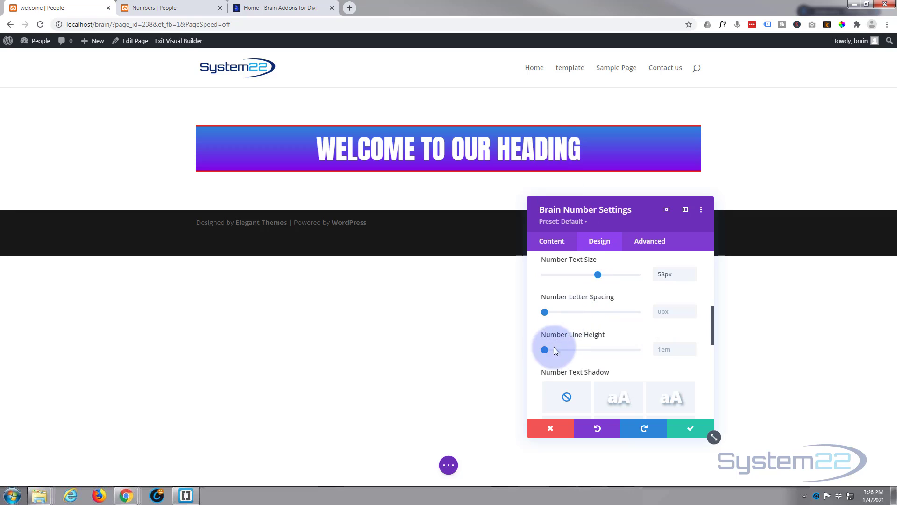
mouse_move(551, 349)
mouse_down()
mouse_move(596, 350)
mouse_move(549, 353)
mouse_up()
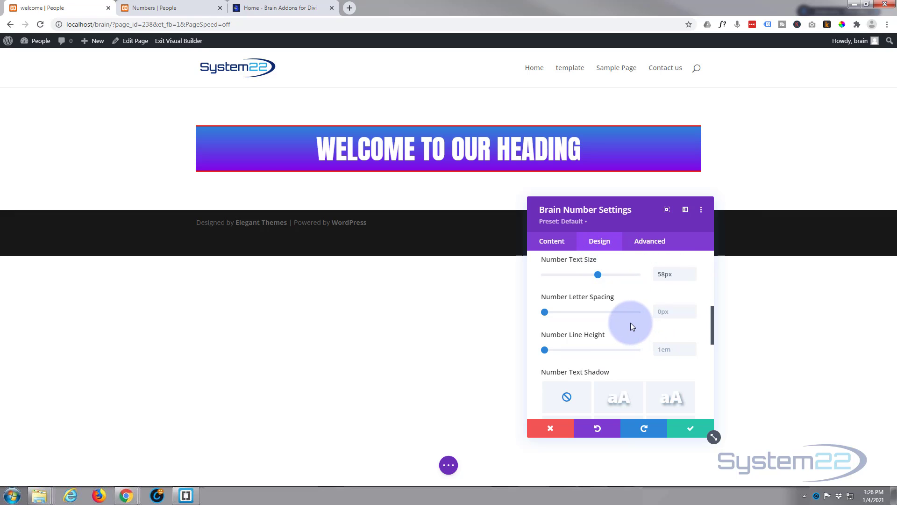
Apply the first text shadow preset to the number text and save the module settings.
scroll(629, 321, down, 1)
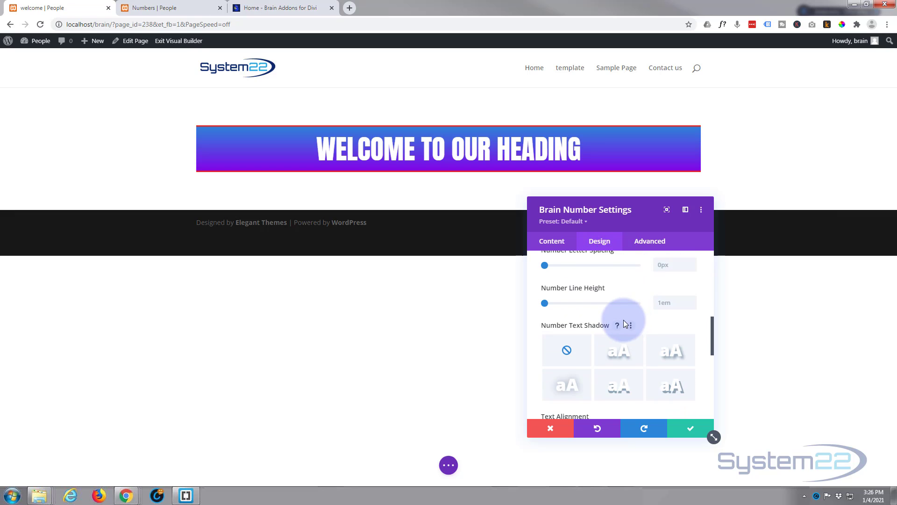
click(623, 356)
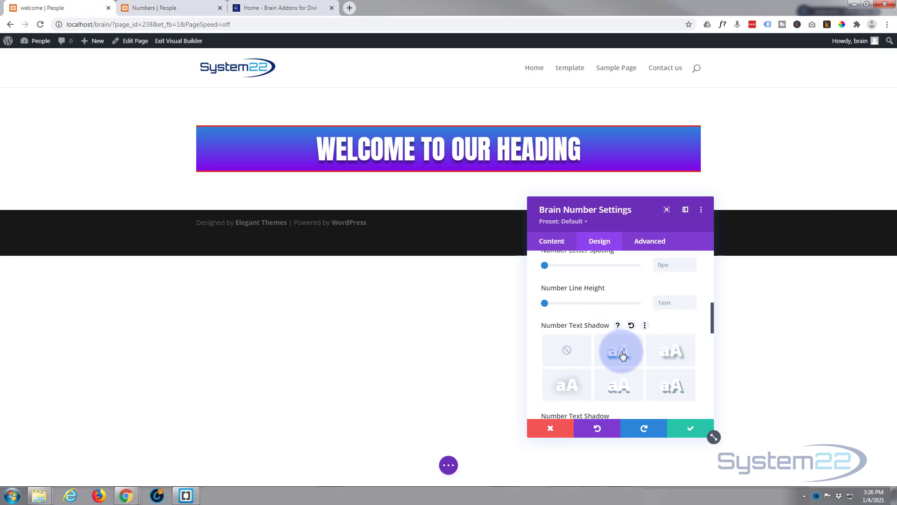
scroll(636, 325, down, 5)
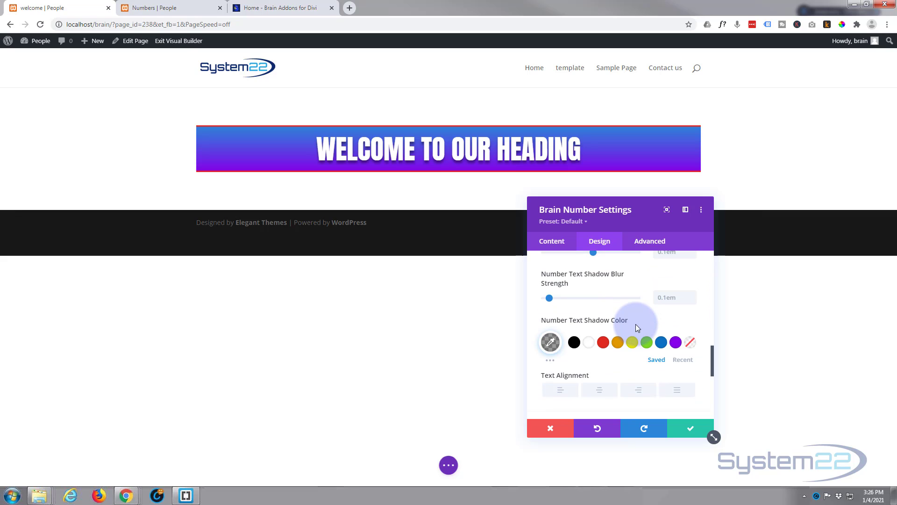
scroll(636, 324, down, 1)
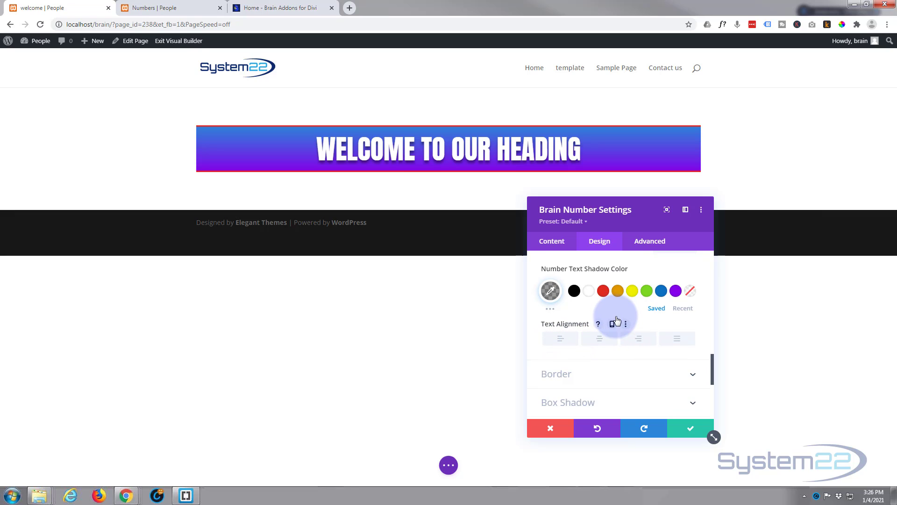
scroll(616, 320, down, 1)
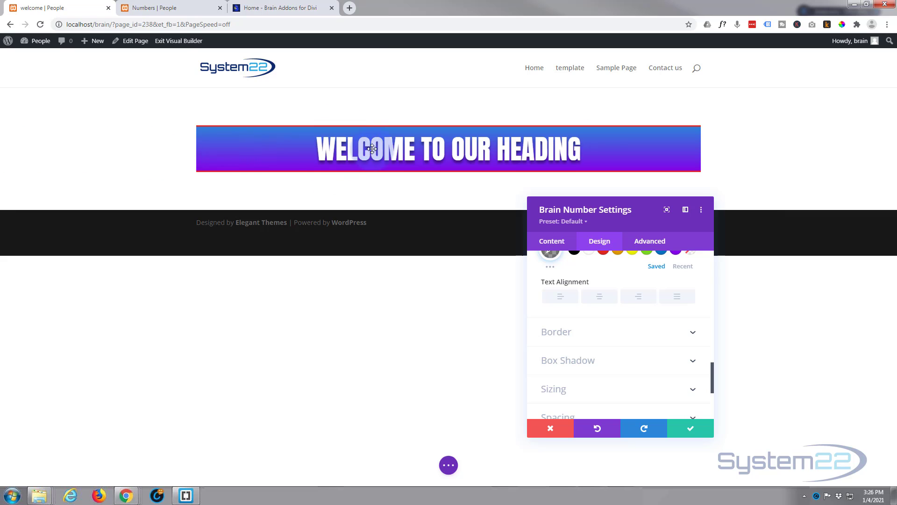
click(693, 427)
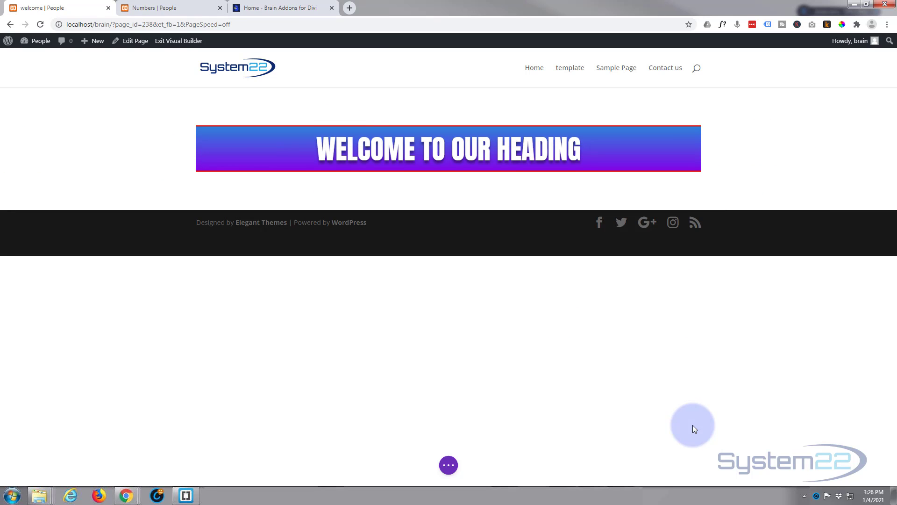
Set both the width and maximum width of the heading's row to 100% and save the row settings.
mouse_move(290, 125)
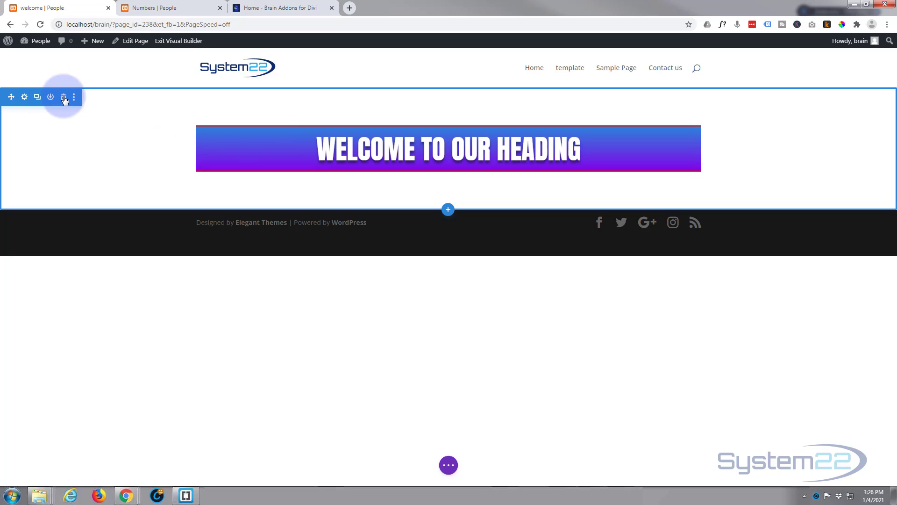
mouse_move(220, 132)
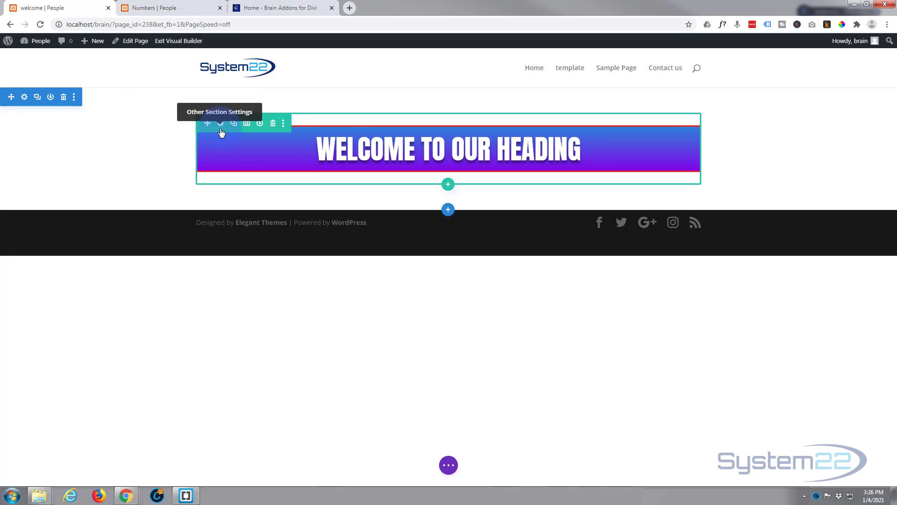
mouse_move(422, 160)
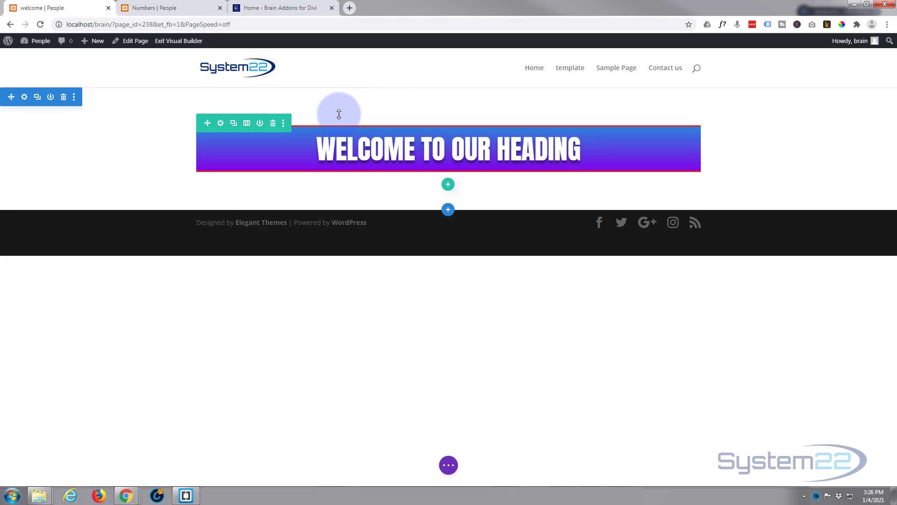
mouse_move(339, 114)
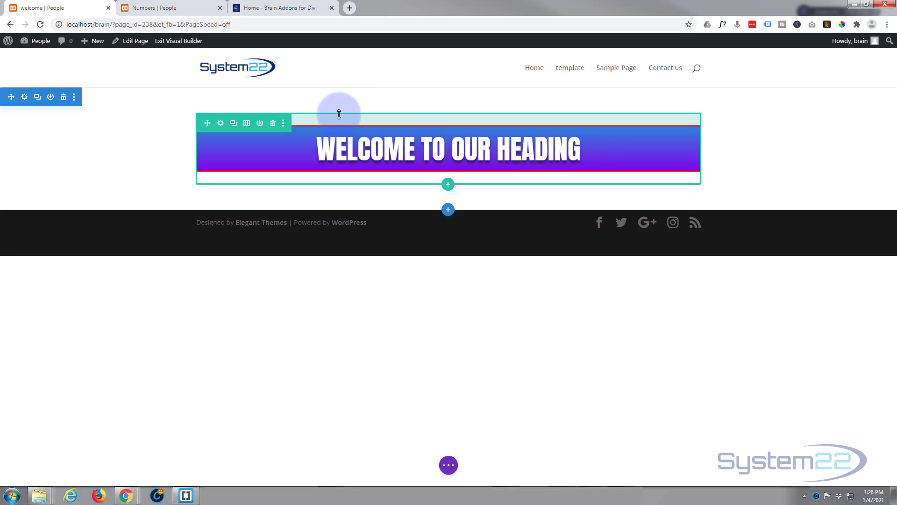
click(221, 124)
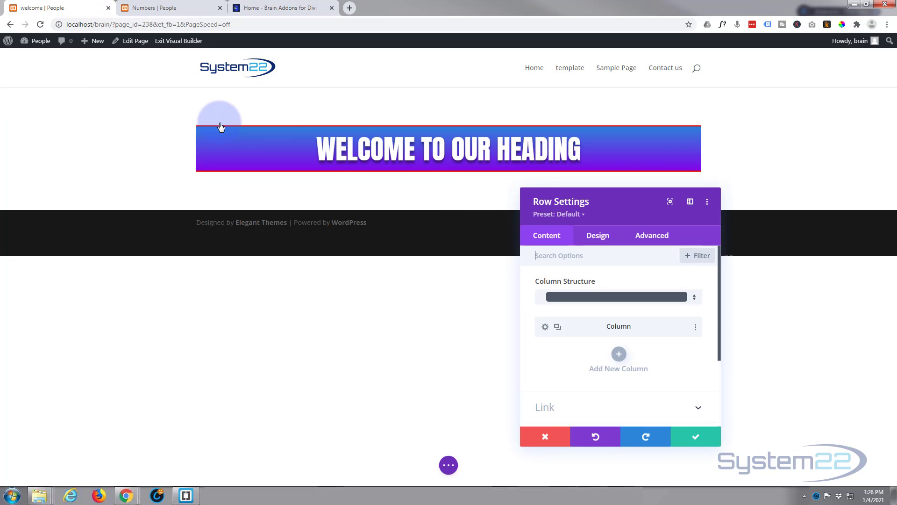
click(603, 242)
click(633, 288)
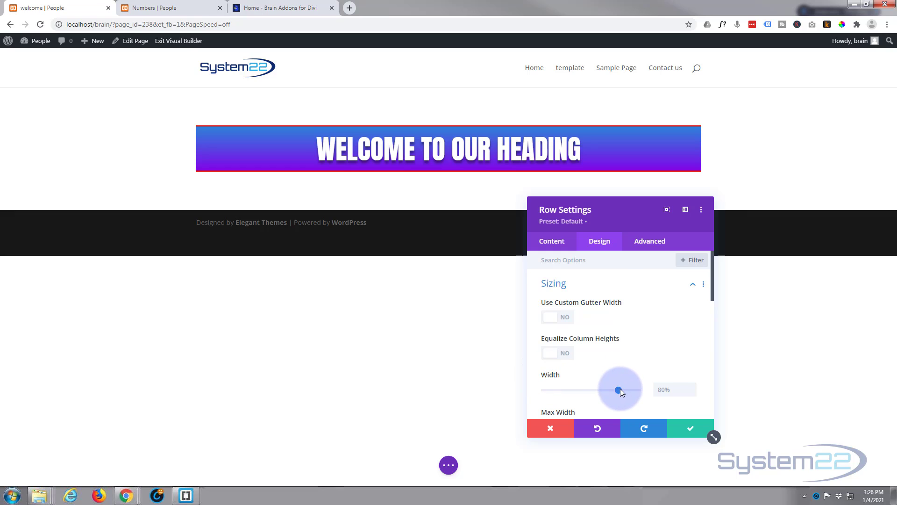
drag(619, 390, 654, 390)
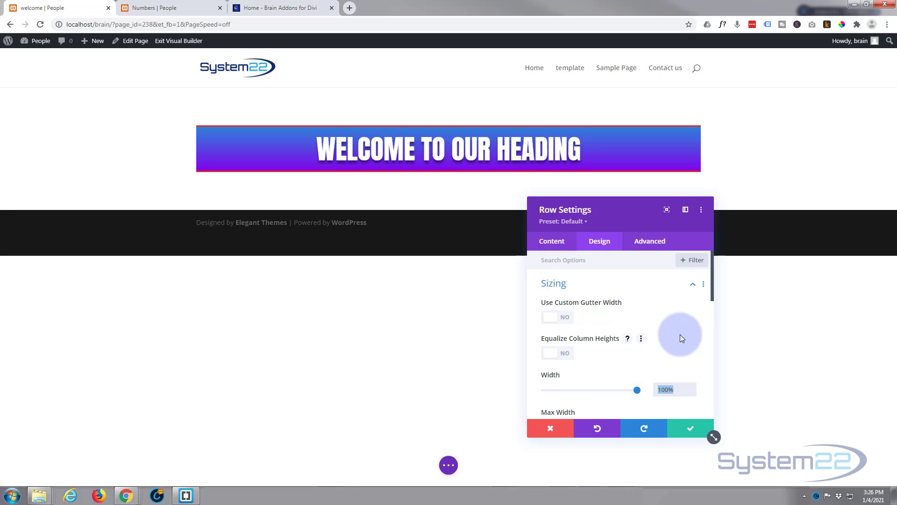
scroll(671, 329, down, 2)
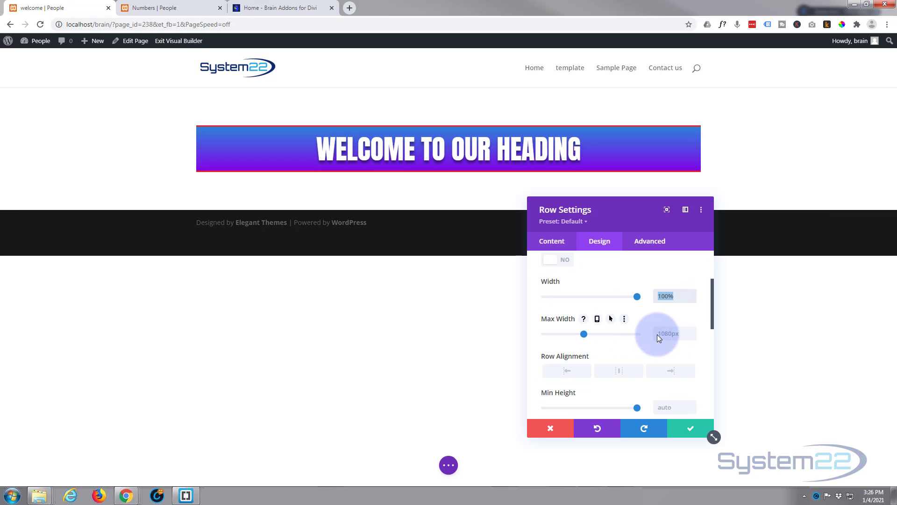
click(659, 335)
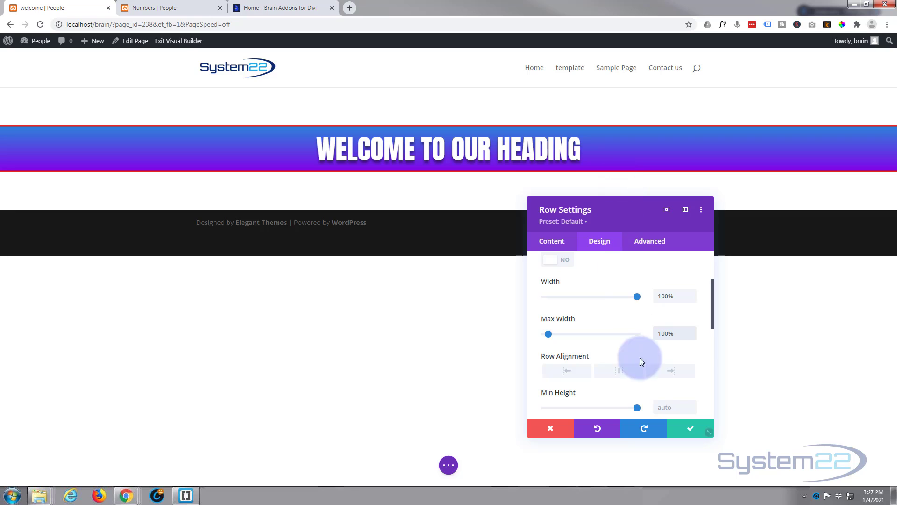
click(695, 433)
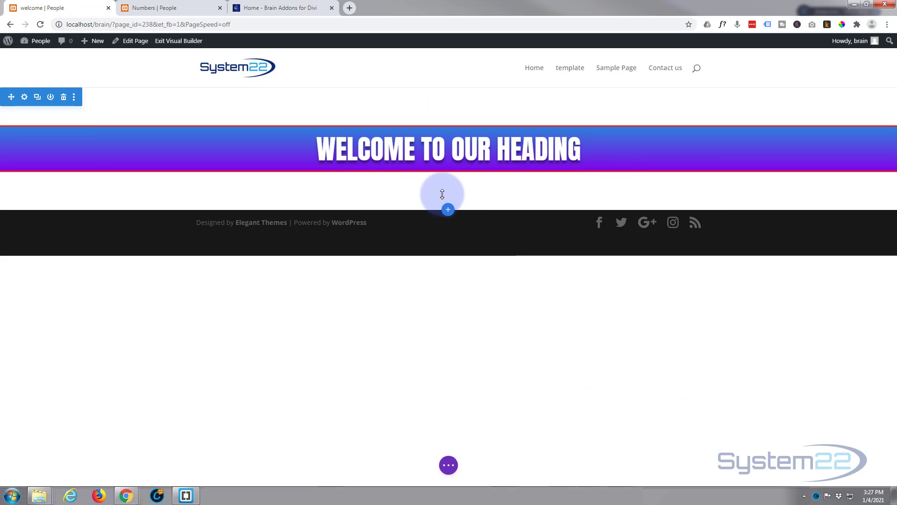
Add a single-column row below the heading and insert a Text module with the default placeholder content.
mouse_move(443, 163)
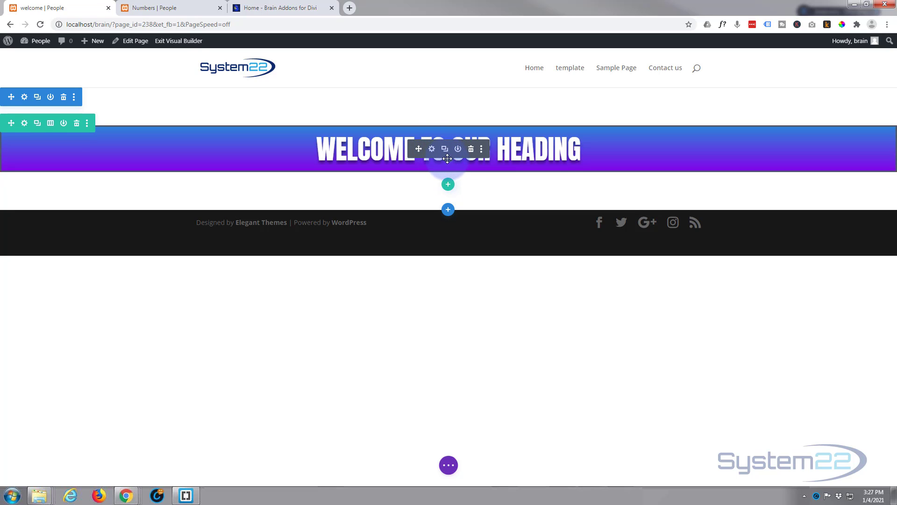
click(448, 186)
click(399, 245)
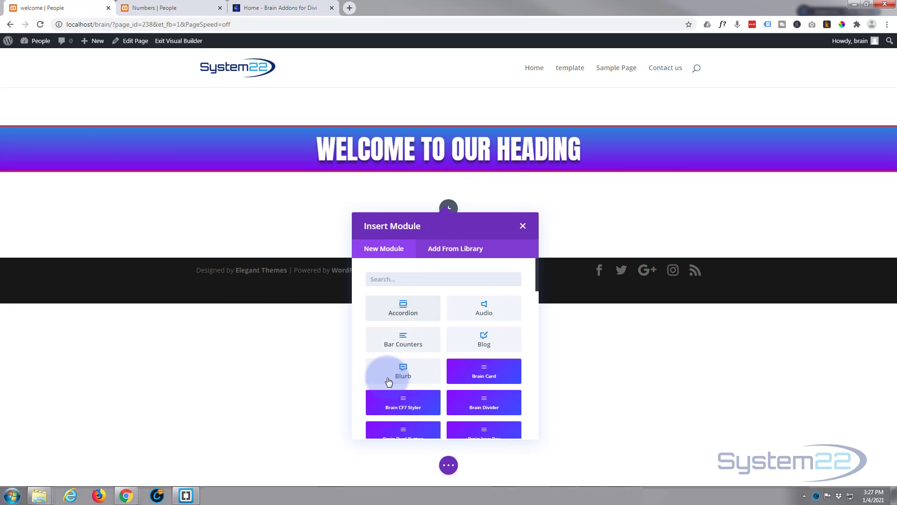
scroll(496, 326, down, 15)
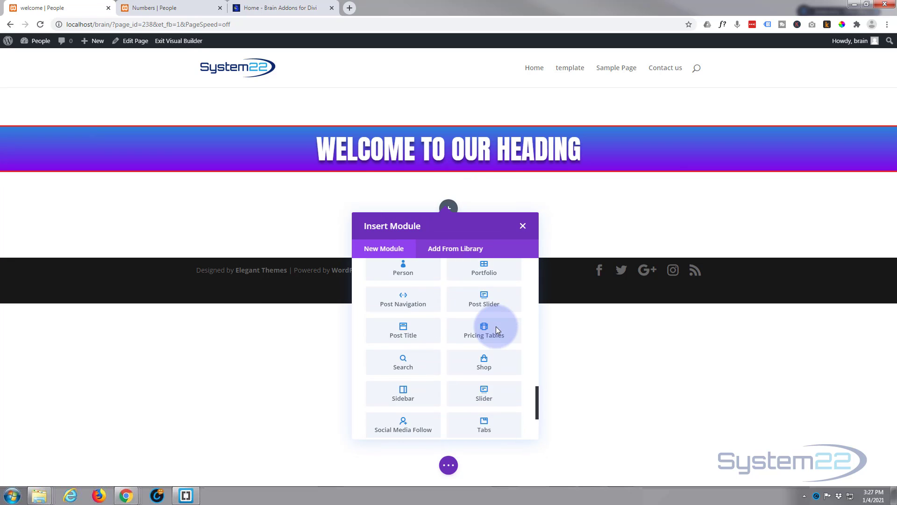
scroll(495, 326, down, 3)
click(493, 358)
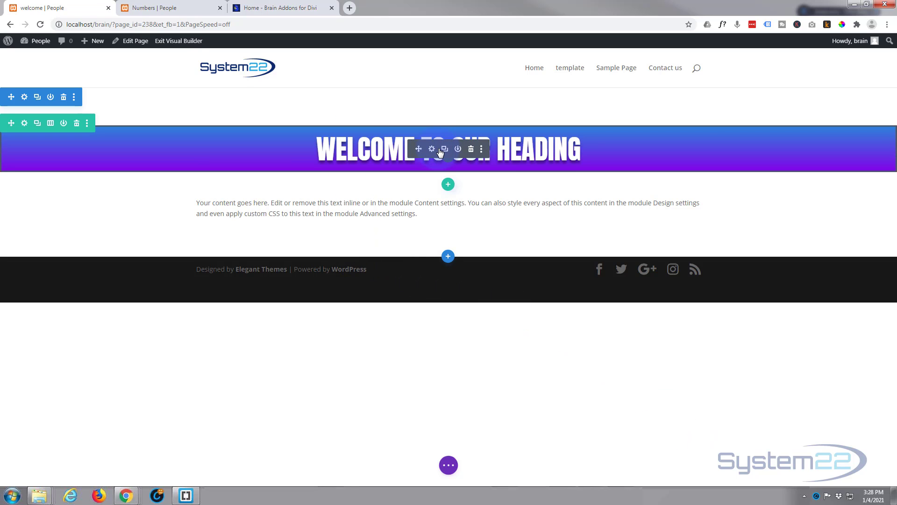
Duplicate the styled heading module.
click(444, 148)
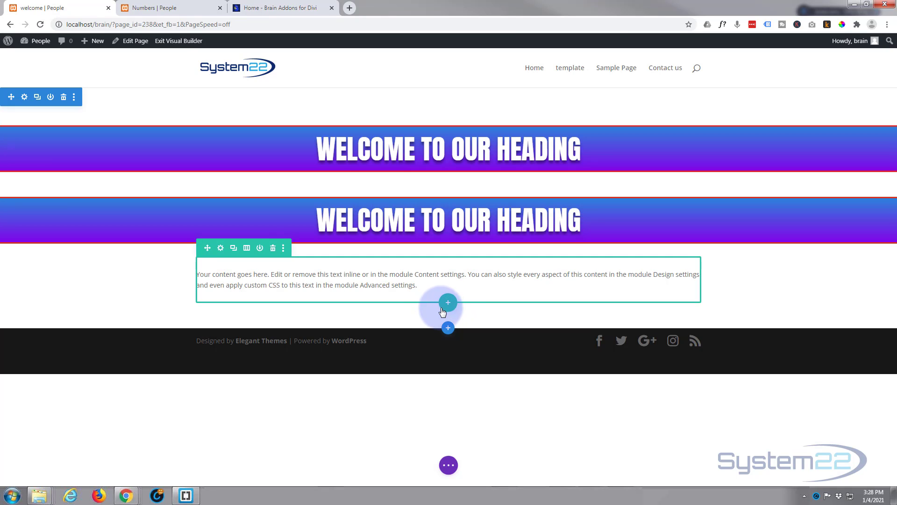
Add a three-column row below the text content and move the duplicated heading module into its first column.
click(448, 304)
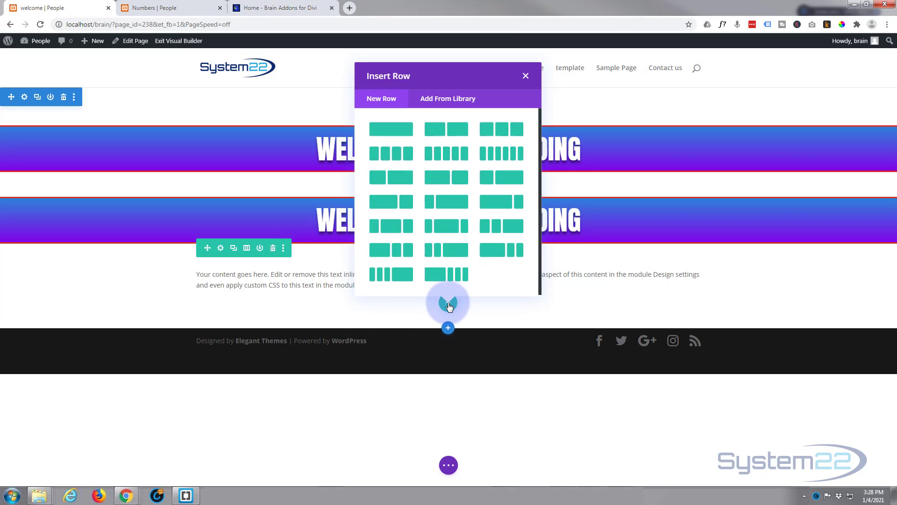
click(493, 139)
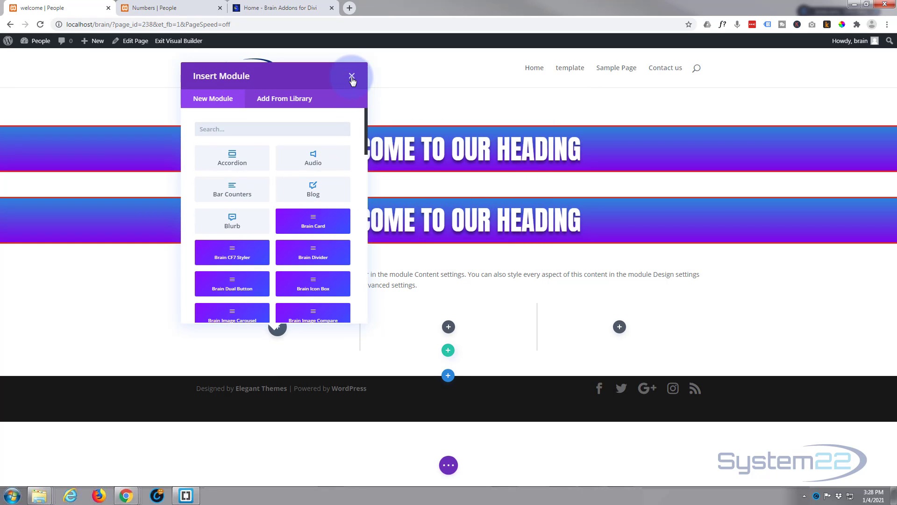
click(352, 76)
mouse_move(371, 216)
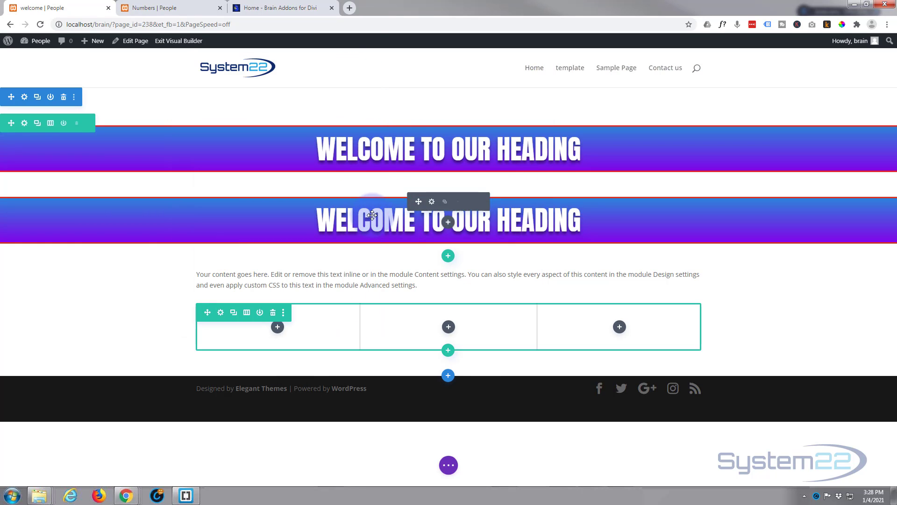
drag(418, 203, 278, 286)
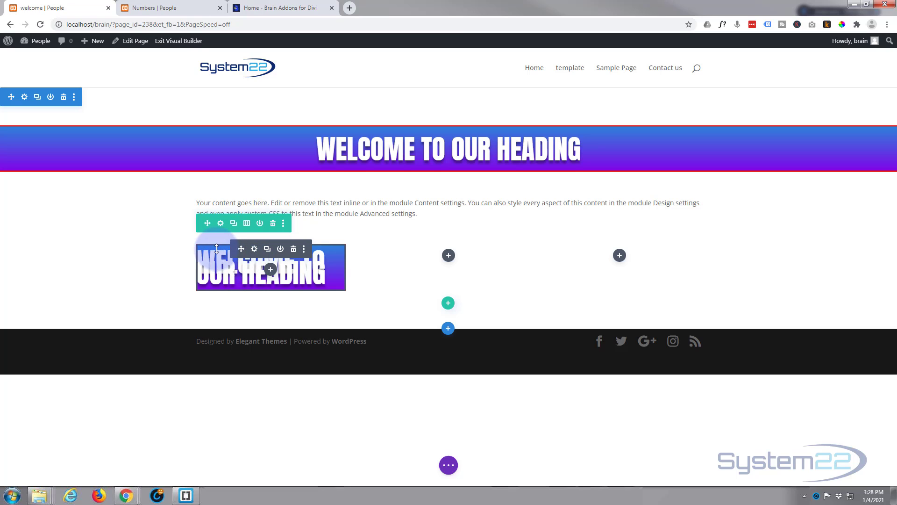
Reduce the number text size of the heading in the first column to 28px.
click(254, 251)
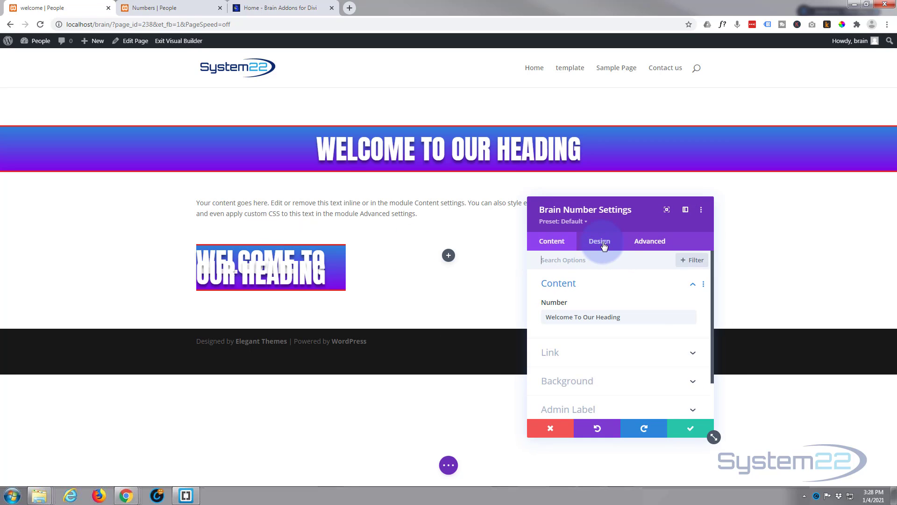
click(602, 243)
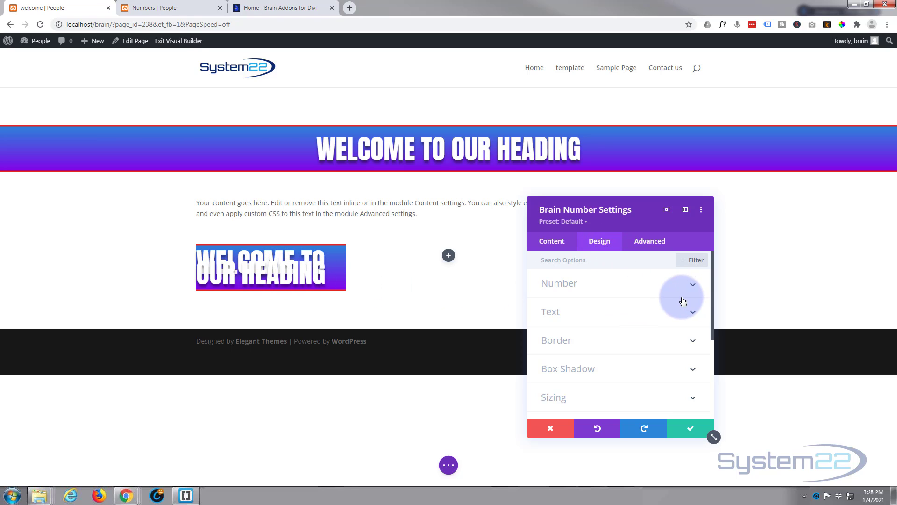
click(612, 317)
scroll(613, 313, down, 3)
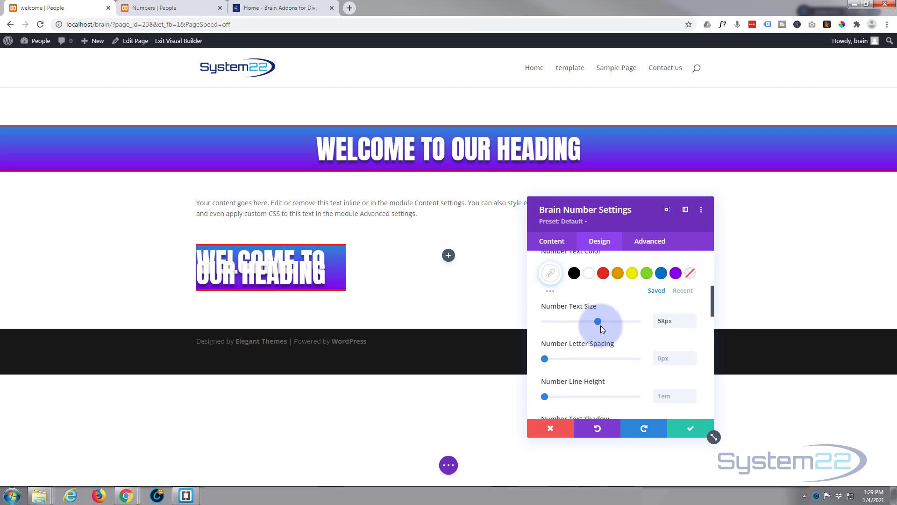
drag(601, 326, 570, 323)
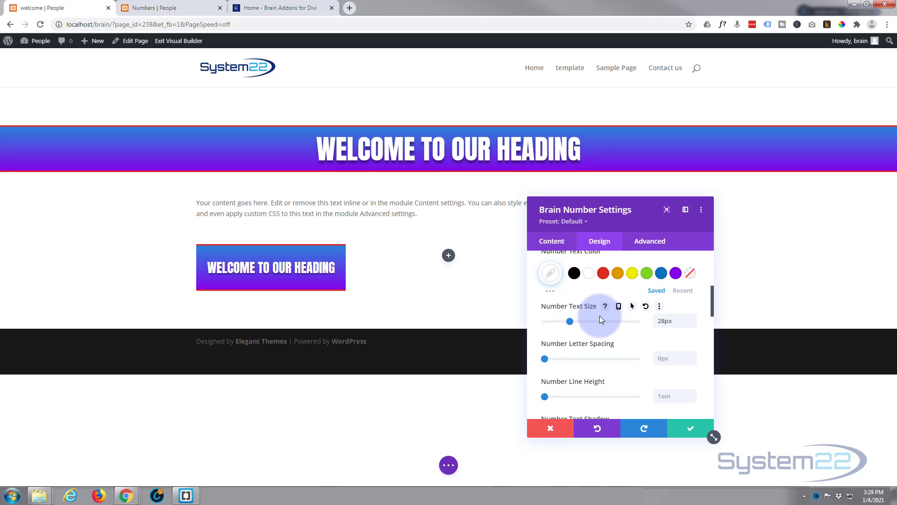
Round all four corners of the small heading's border to 50px.
scroll(603, 308, down, 2)
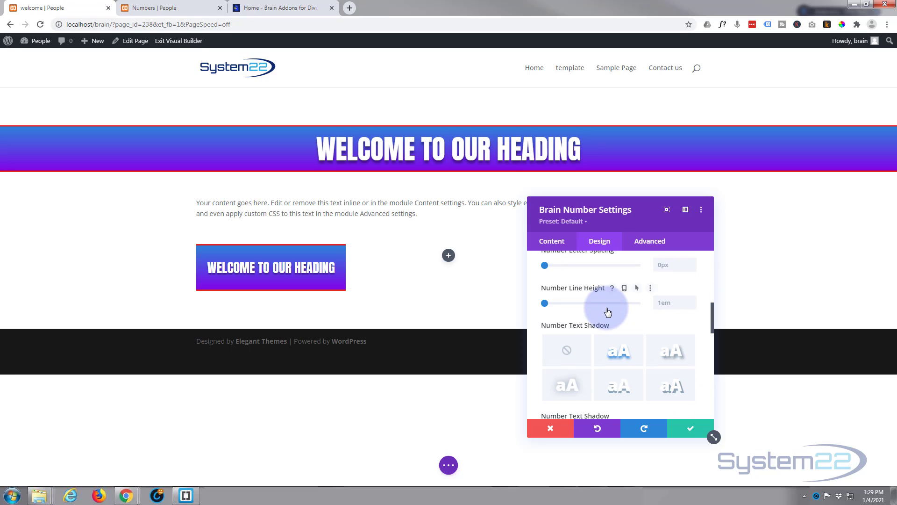
scroll(607, 312, down, 5)
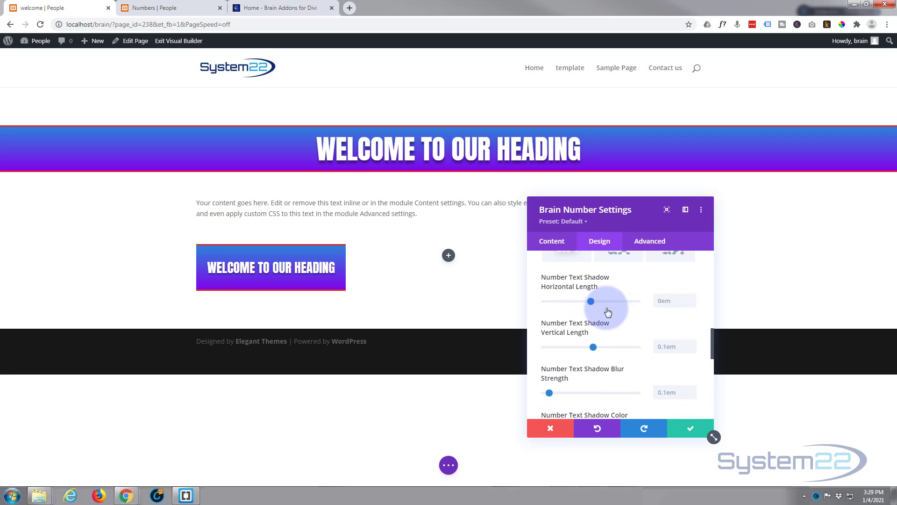
scroll(607, 308, down, 2)
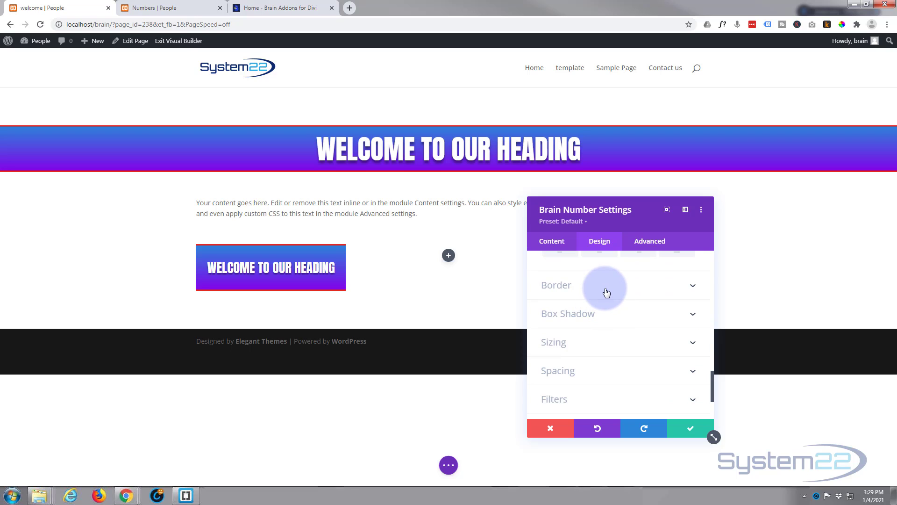
click(606, 291)
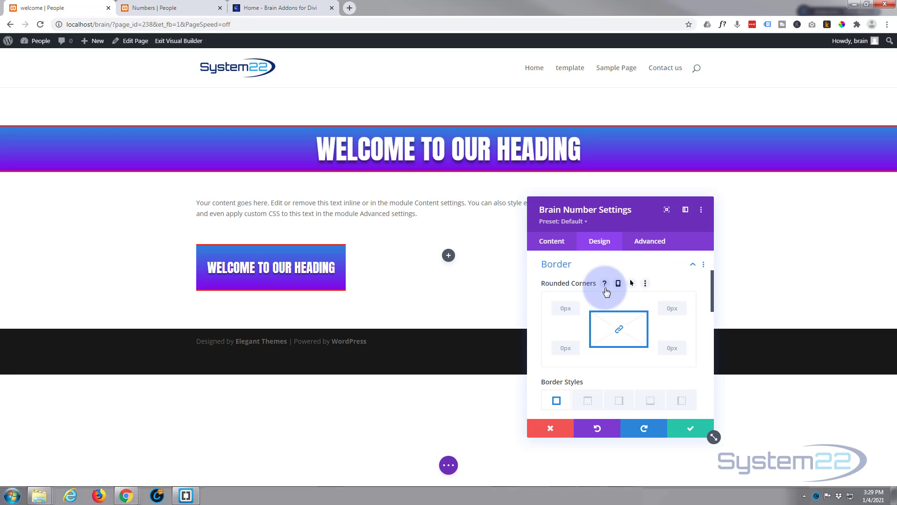
click(562, 308)
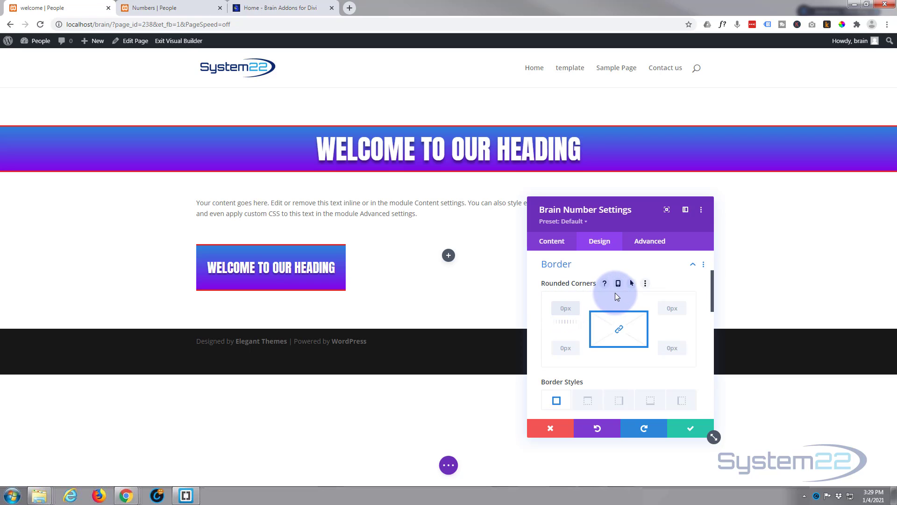
text(50px)
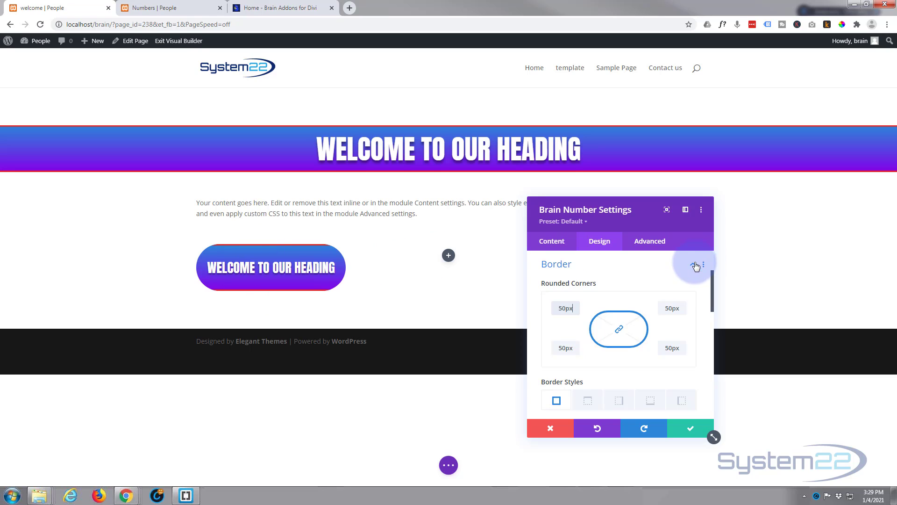
Set the small heading's number height to 64px and save the module settings.
scroll(617, 293, down, 2)
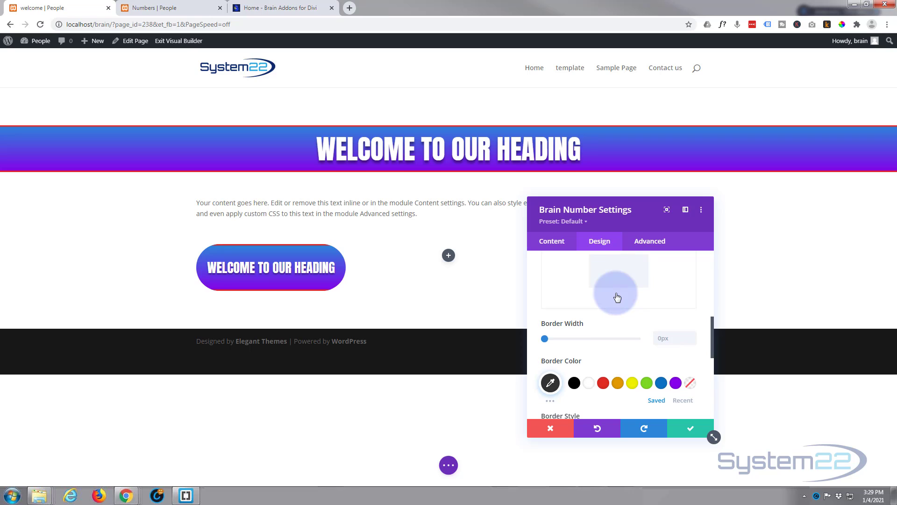
scroll(617, 297, down, 1)
scroll(617, 297, up, 3)
scroll(617, 296, up, 2)
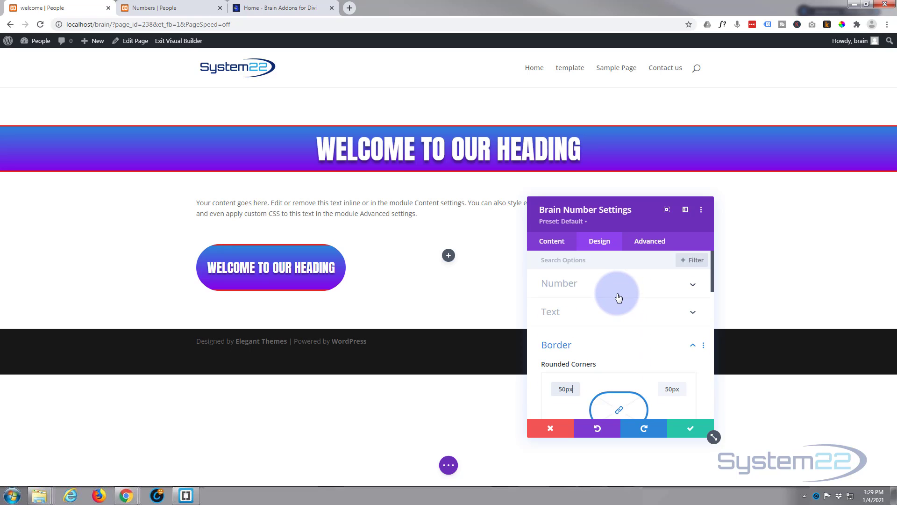
click(621, 289)
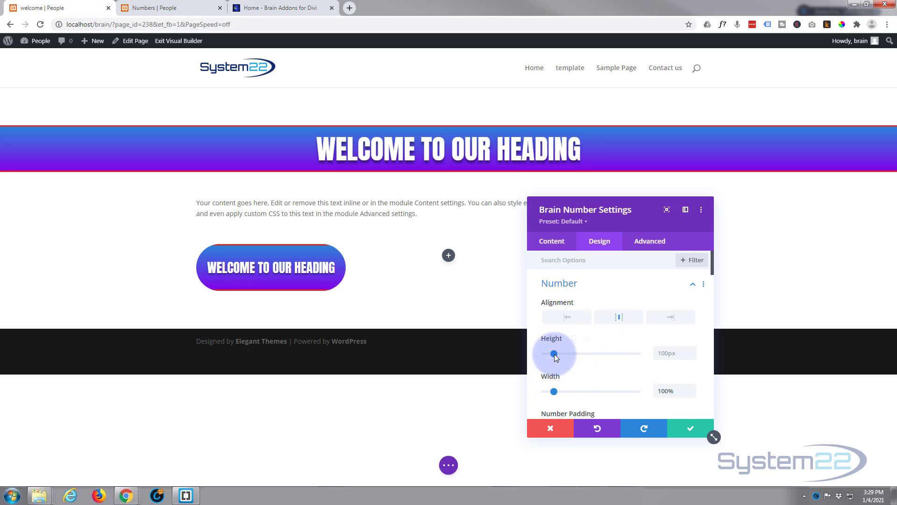
drag(554, 354, 551, 355)
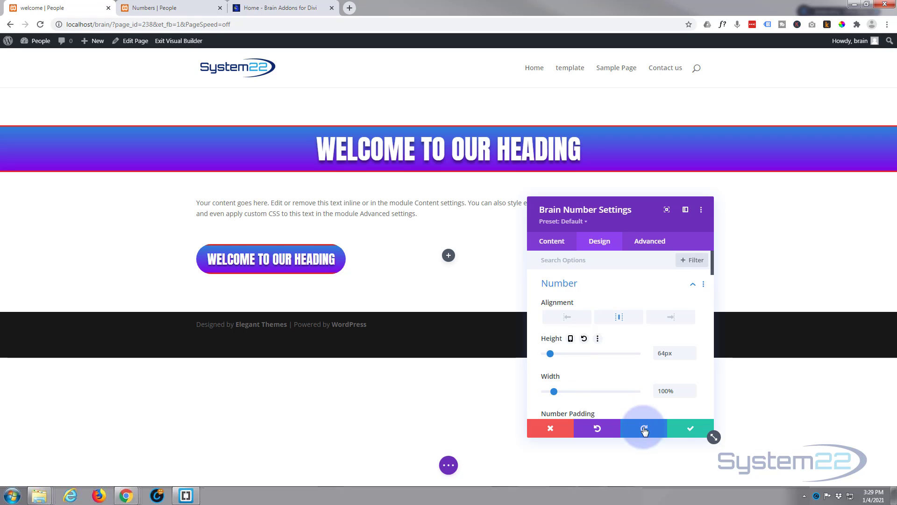
click(689, 433)
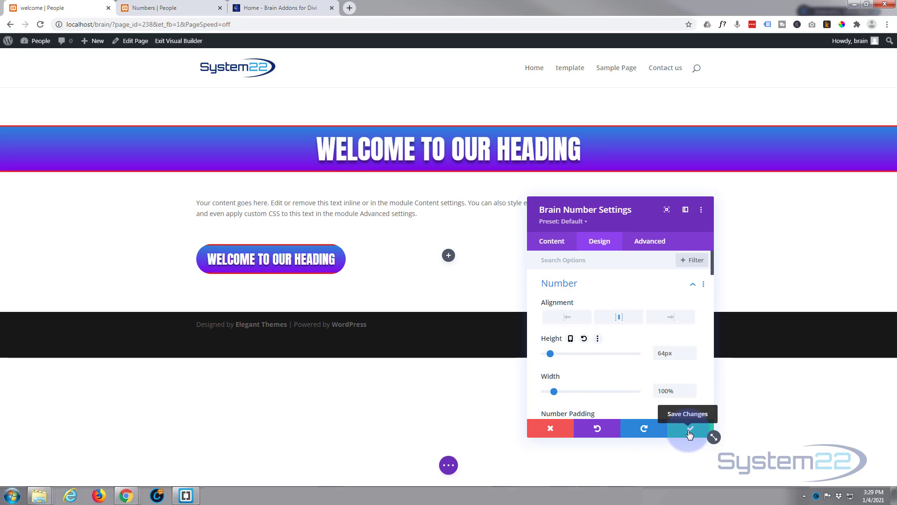
click(690, 433)
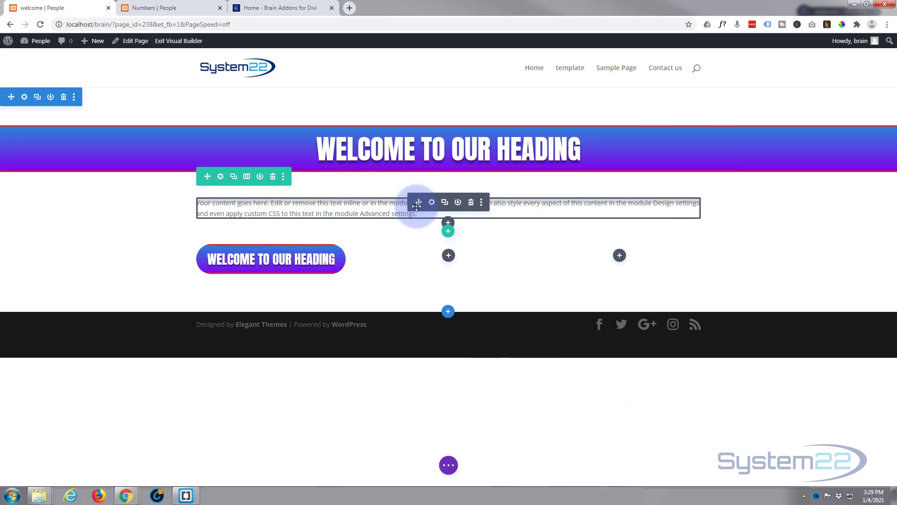
Duplicate the Text module and move one copy below the small heading in the first column.
click(443, 205)
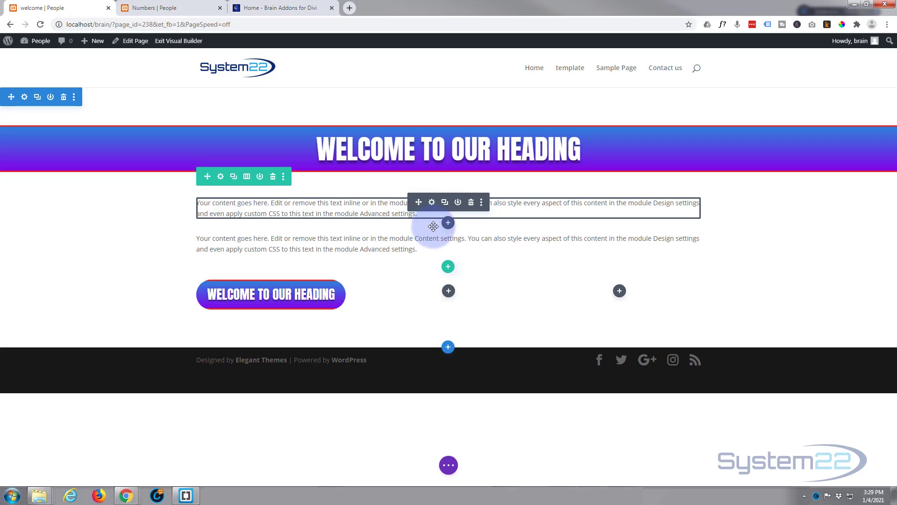
drag(421, 202, 80, 304)
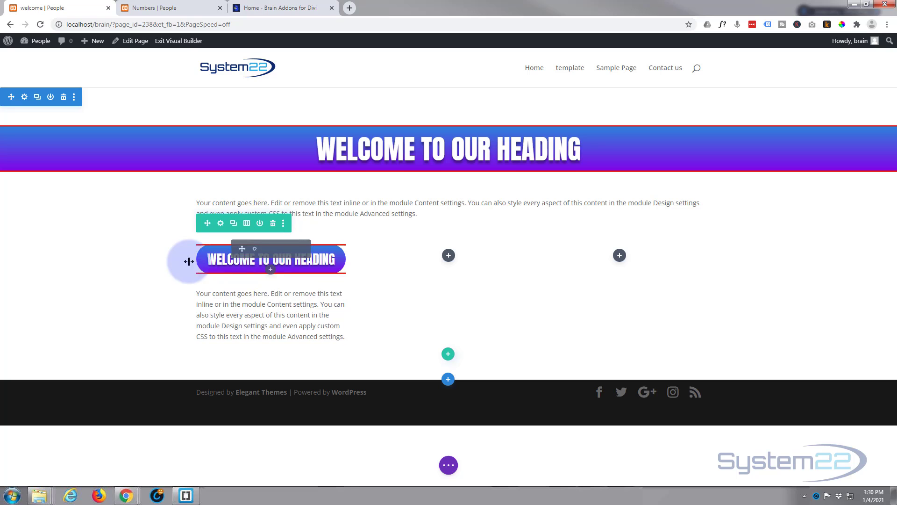
Save the page and exit the Visual Builder to view the finished layout.
click(451, 465)
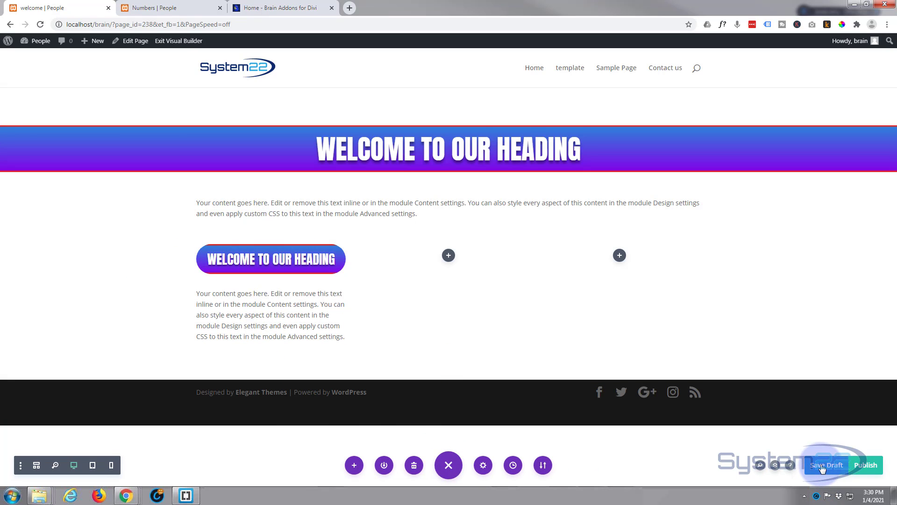
click(182, 42)
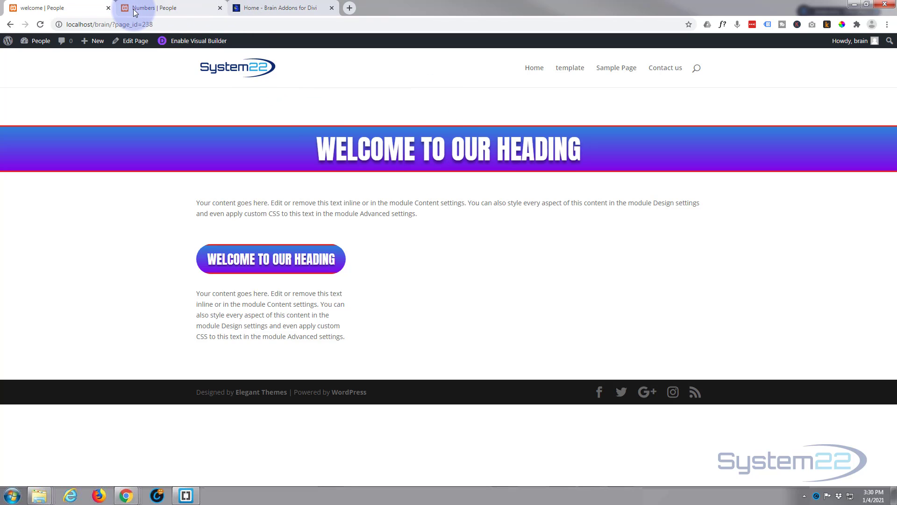
Review the Brain Addons home page and the Numbers example page, and return to the welcome page.
click(256, 8)
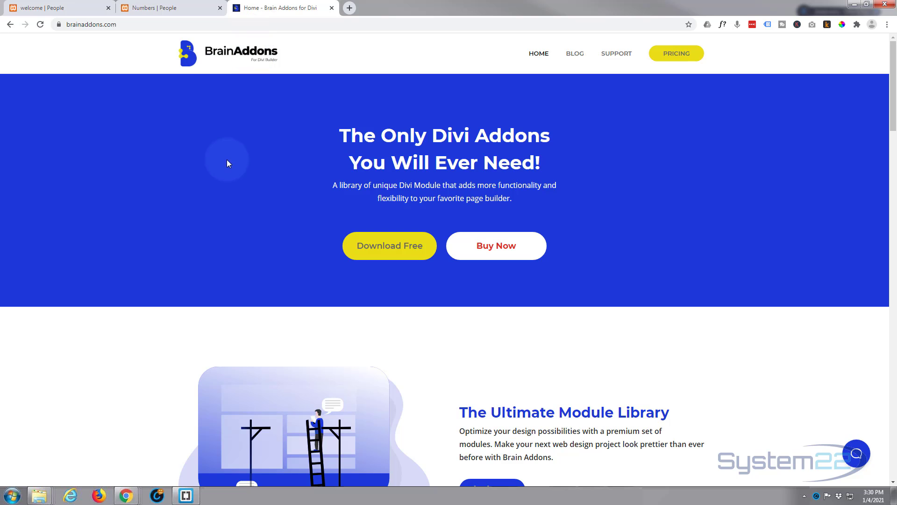
click(160, 8)
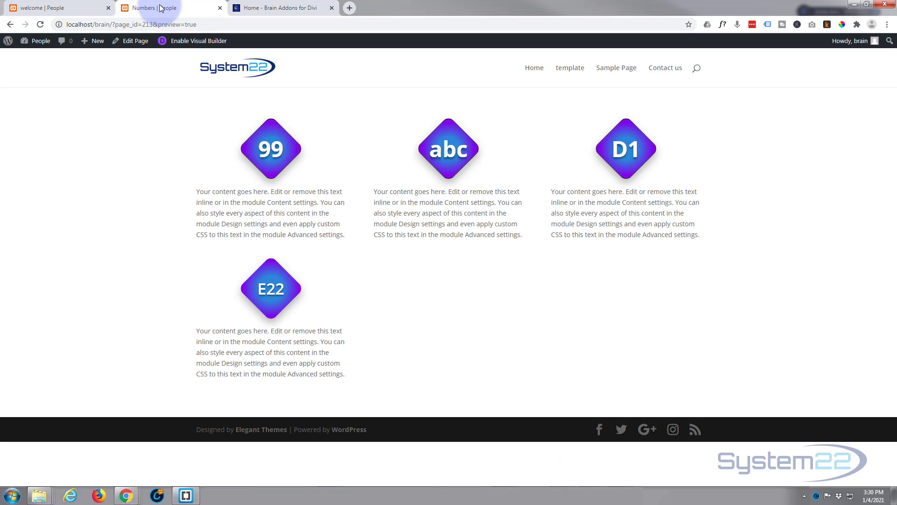
click(85, 8)
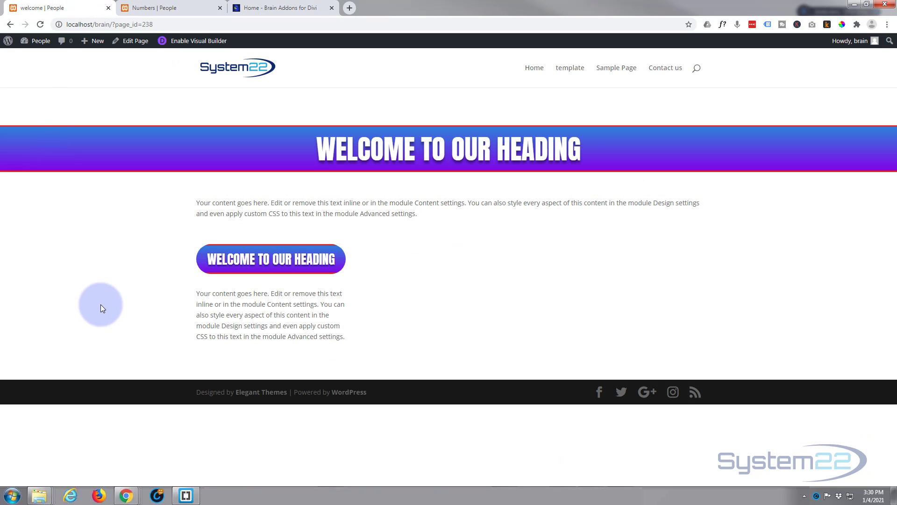